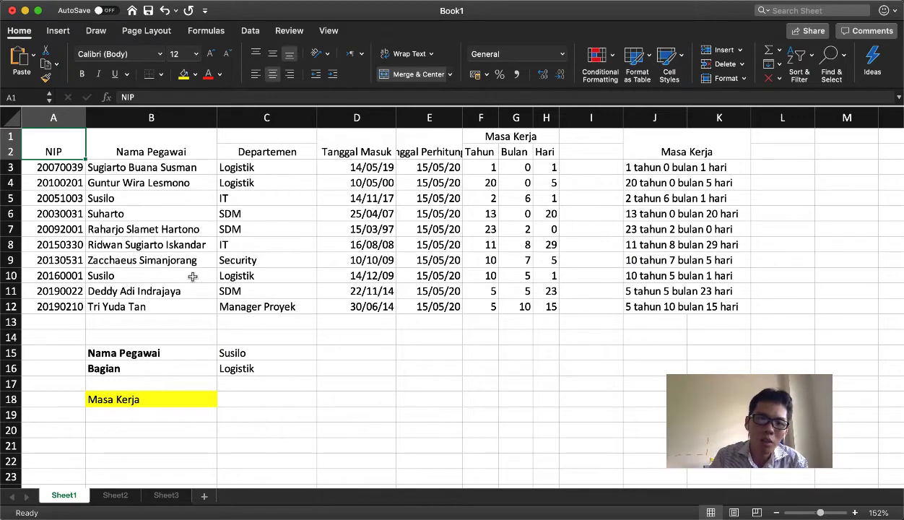
click(179, 356)
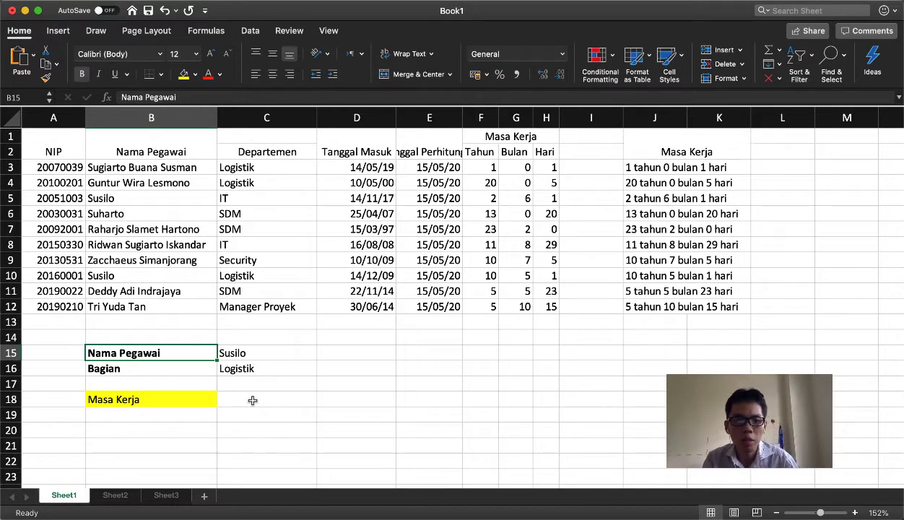
click(240, 353)
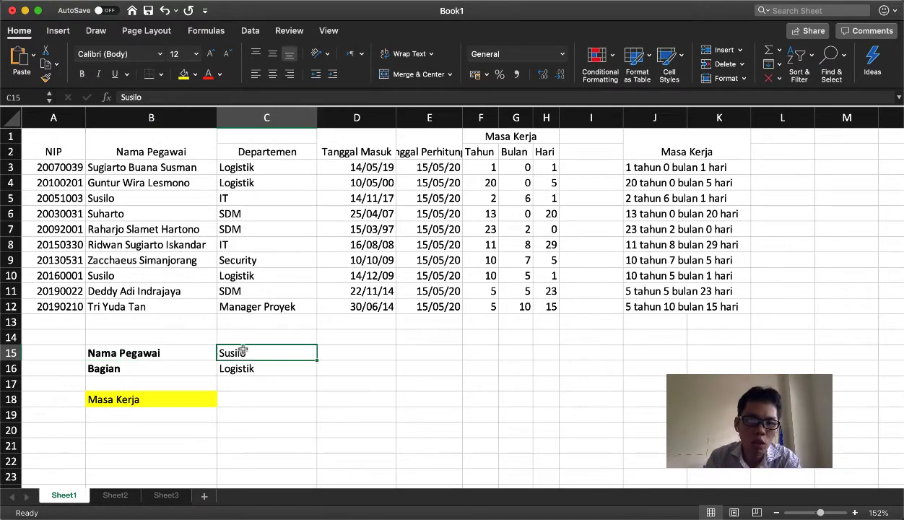
click(119, 196)
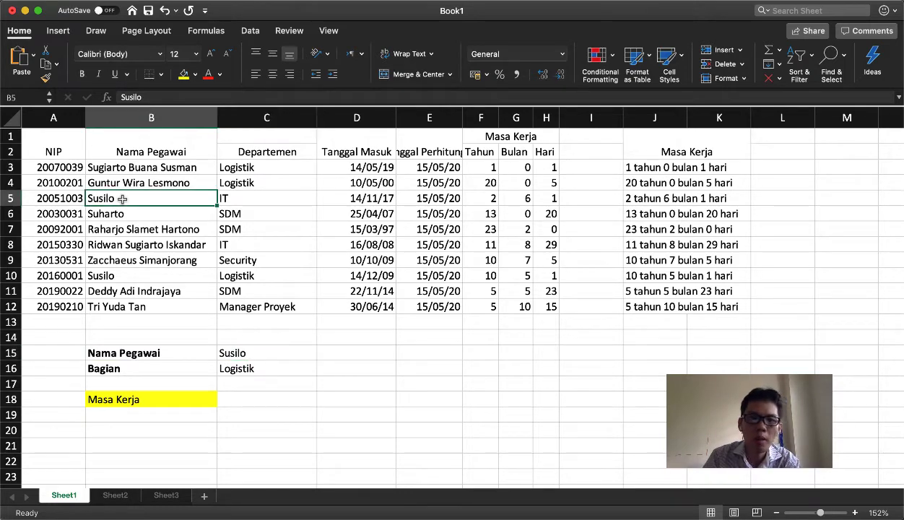
click(630, 198)
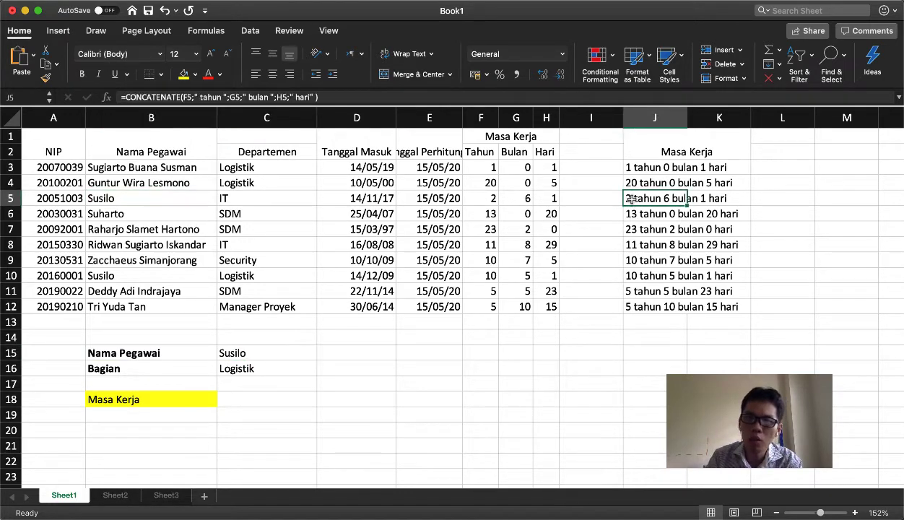
Step: Look up the Masa Kerja for the employee name in C15 by entering =VLOOKUP(C15;B3:J12;9;FALSE) in cell C18
click(242, 398)
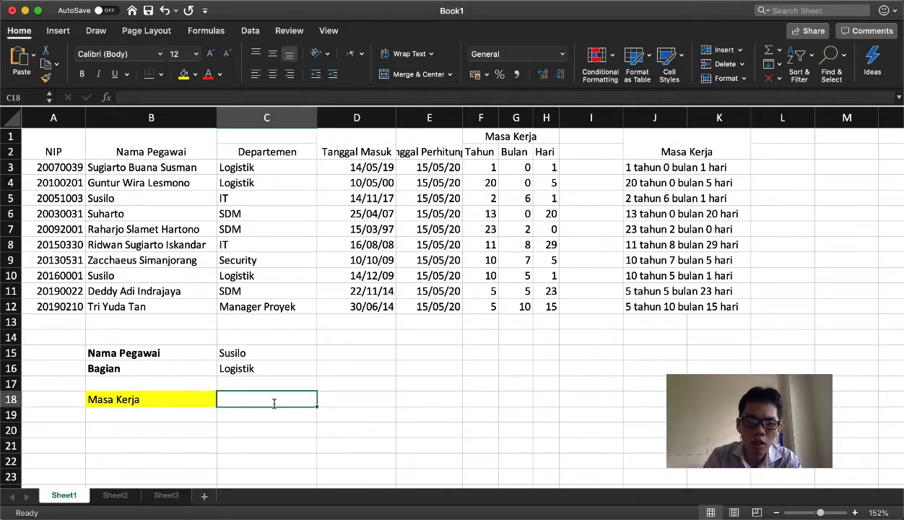
text(=VLOOKUP()
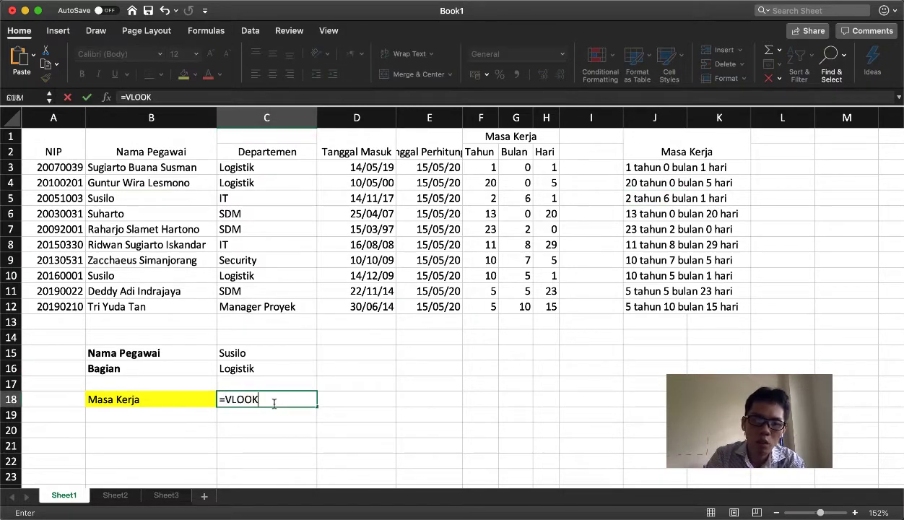
click(263, 352)
text(;)
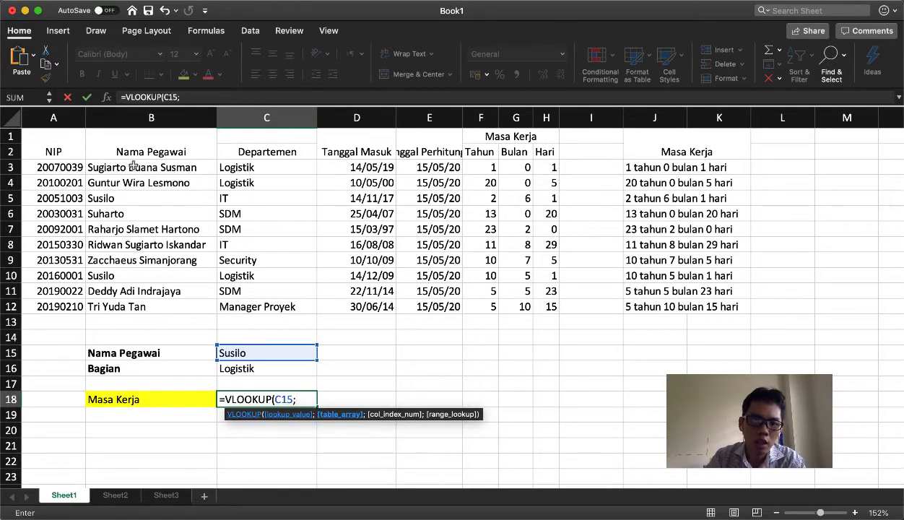
drag(132, 165, 688, 315)
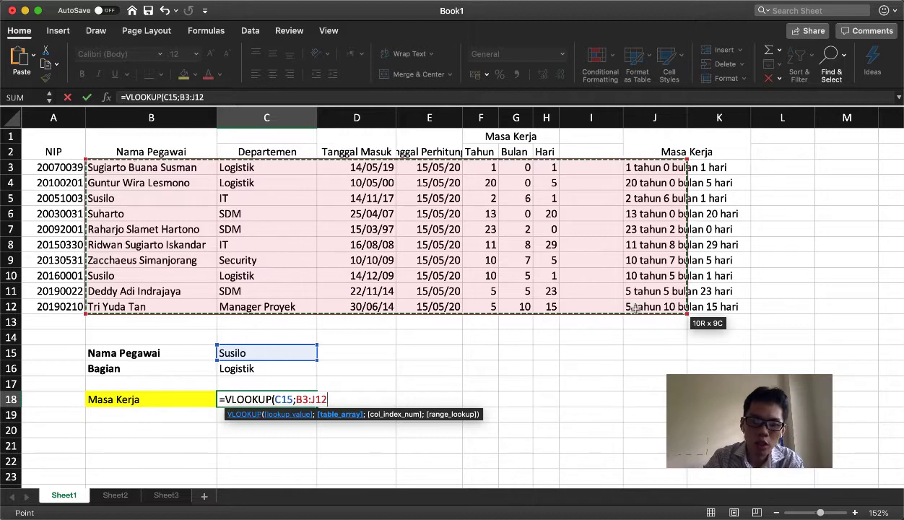
text(;)
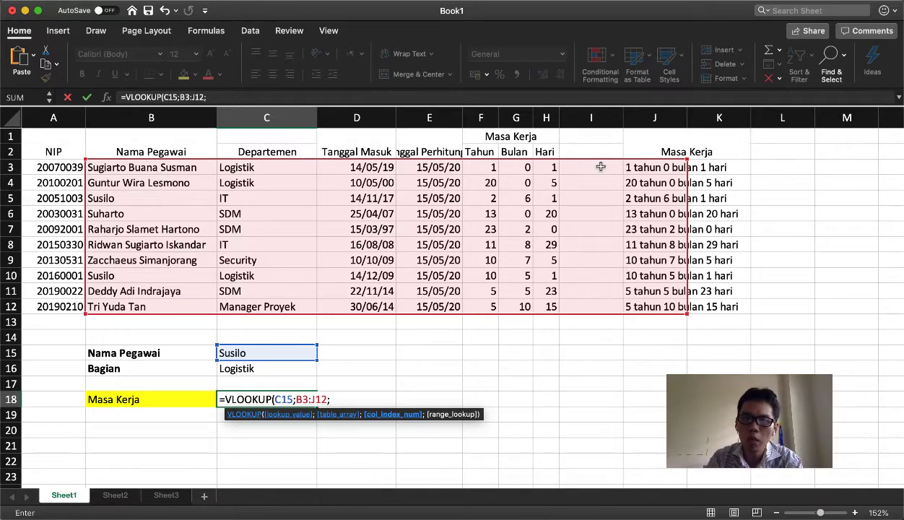
text(9;)
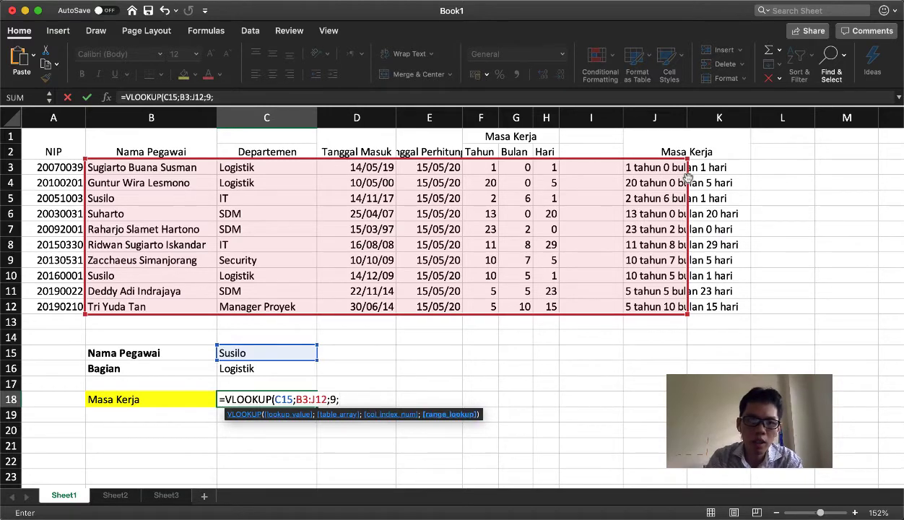
text(FA)
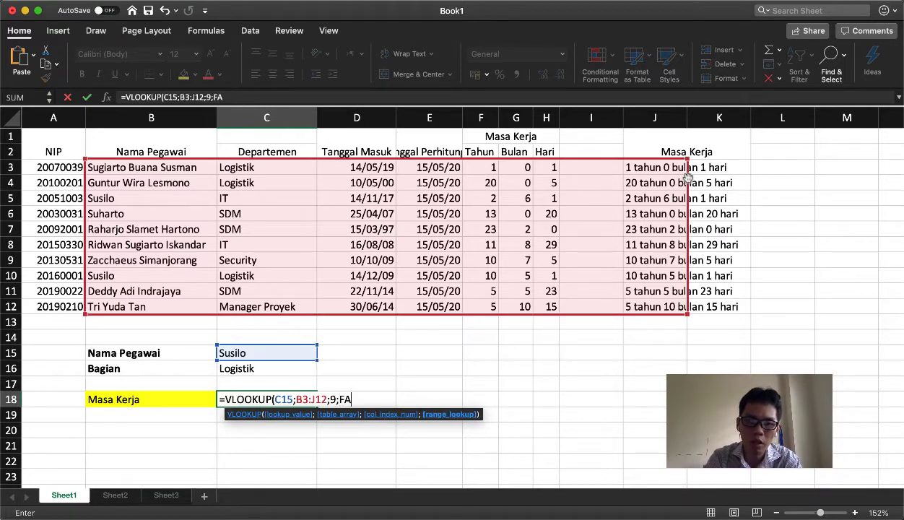
text(LSE))
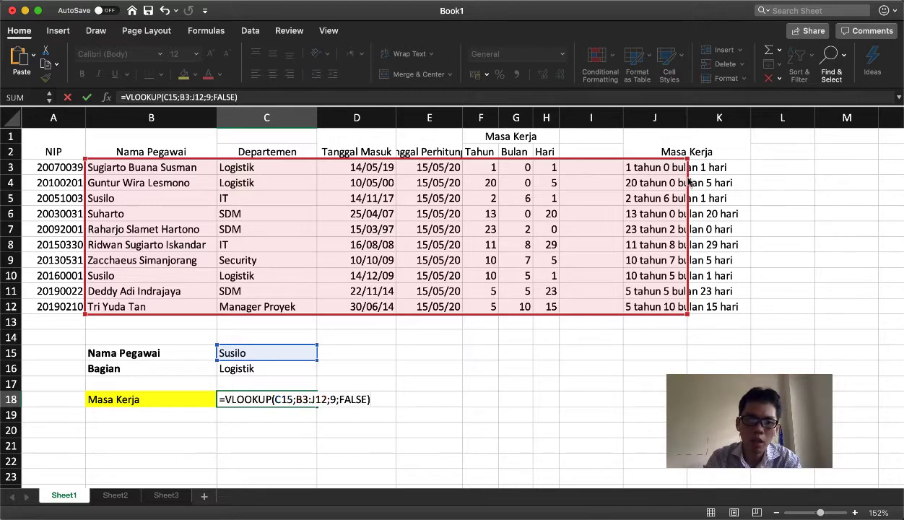
key(Return)
key(Up)
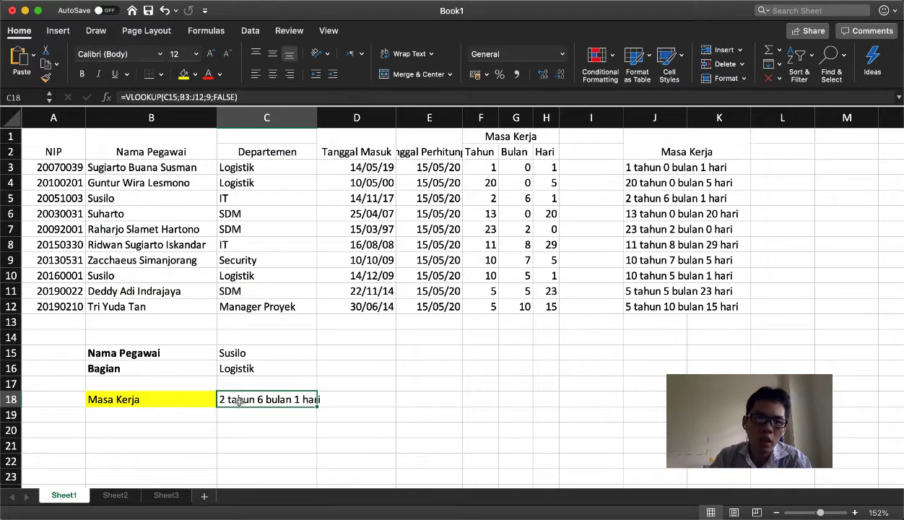
Step: Compare the two table rows that share the employee name with the Nama Pegawai and Bagian criteria and the lookup result in C18
click(122, 201)
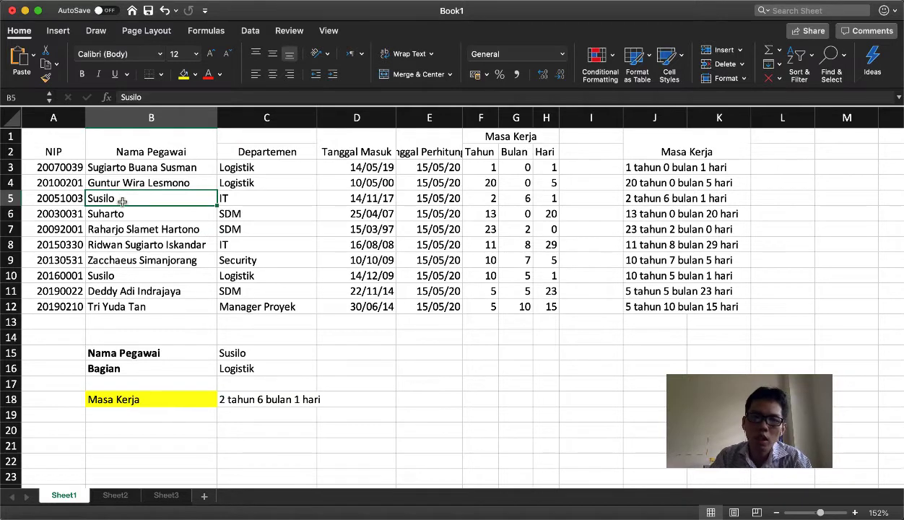
click(664, 194)
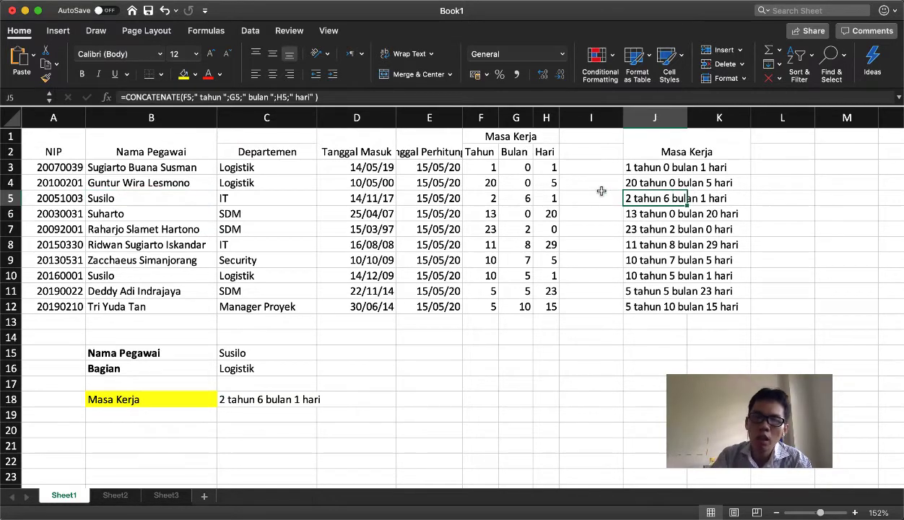
click(151, 275)
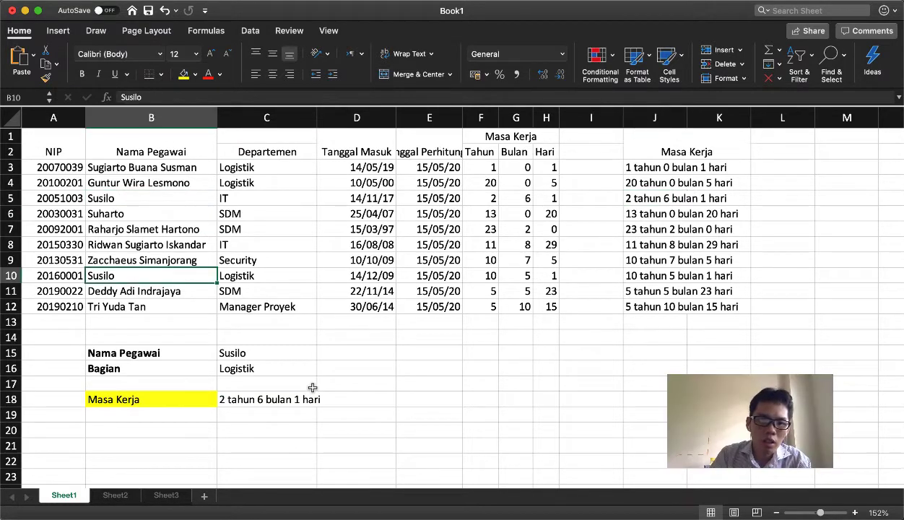
click(240, 352)
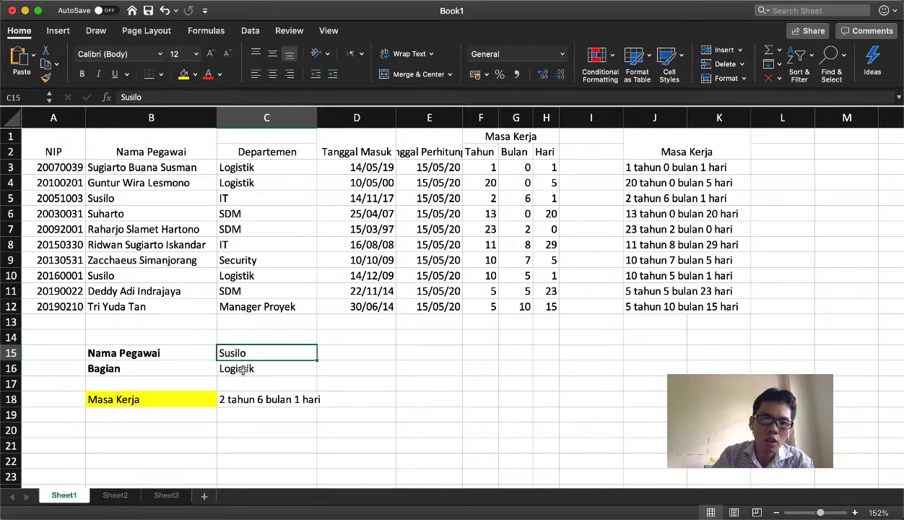
click(243, 369)
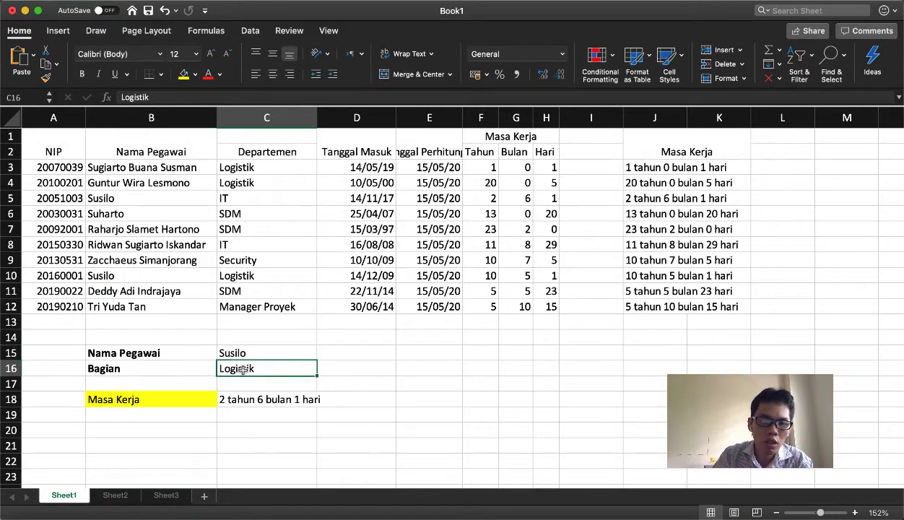
click(146, 196)
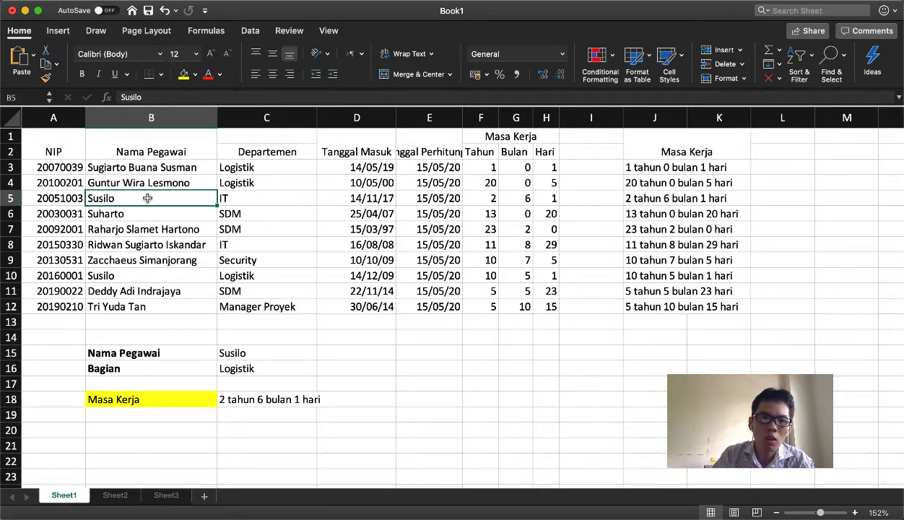
click(246, 196)
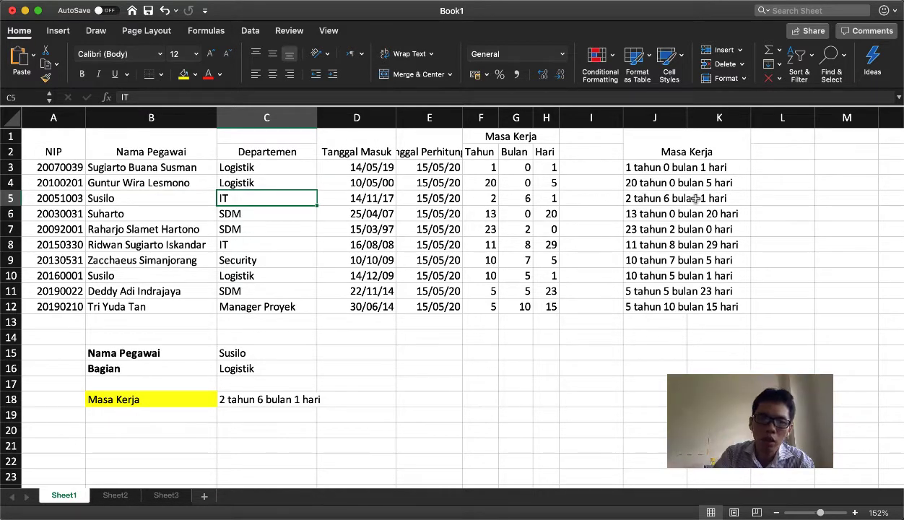
click(141, 275)
click(252, 275)
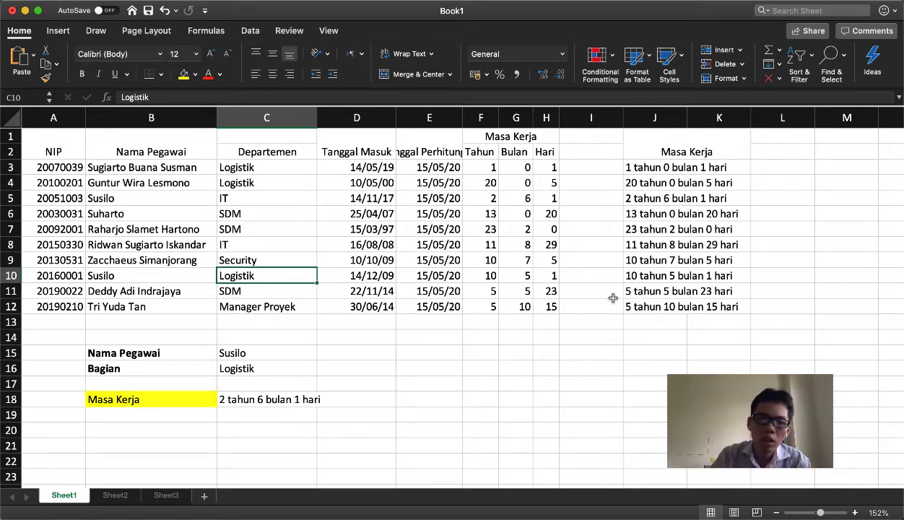
click(261, 401)
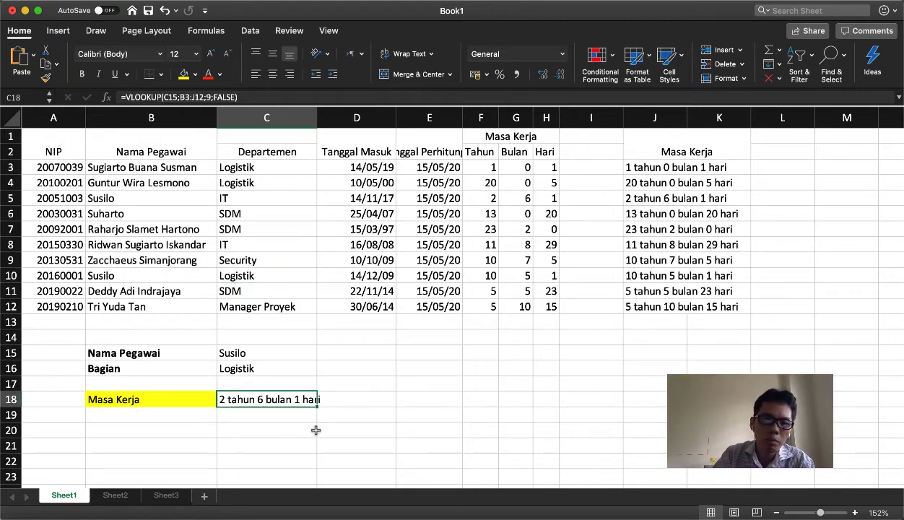
key(Up)
key(Up)
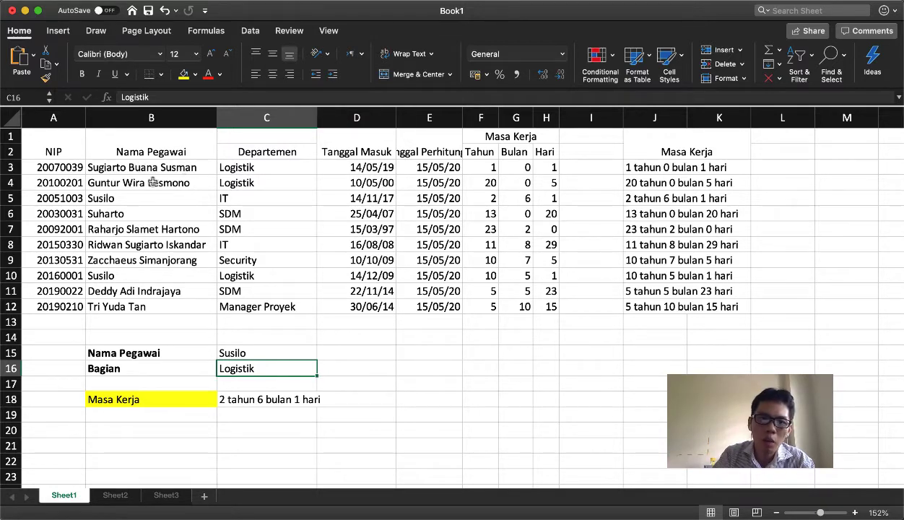
Step: Insert a new column before Tanggal Masuk and enter the header "Kolom bantuan" in D2
click(343, 116)
right_click(345, 116)
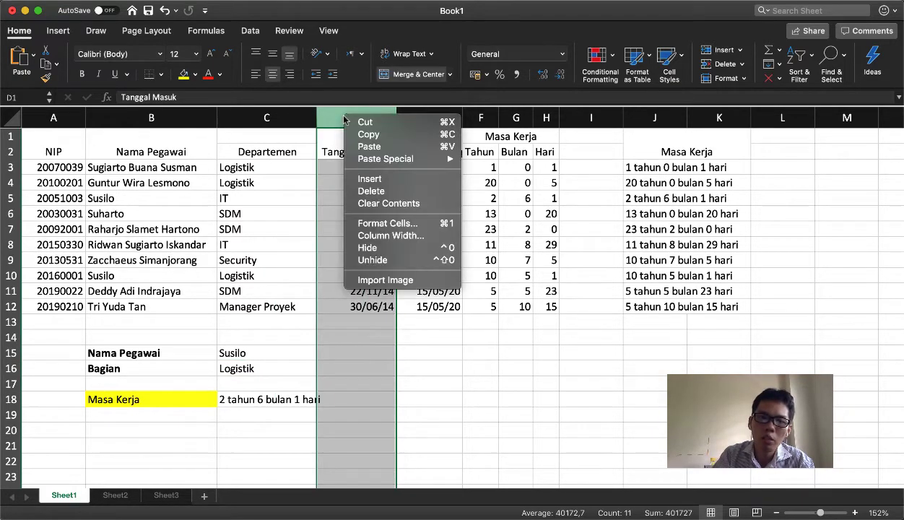
click(370, 178)
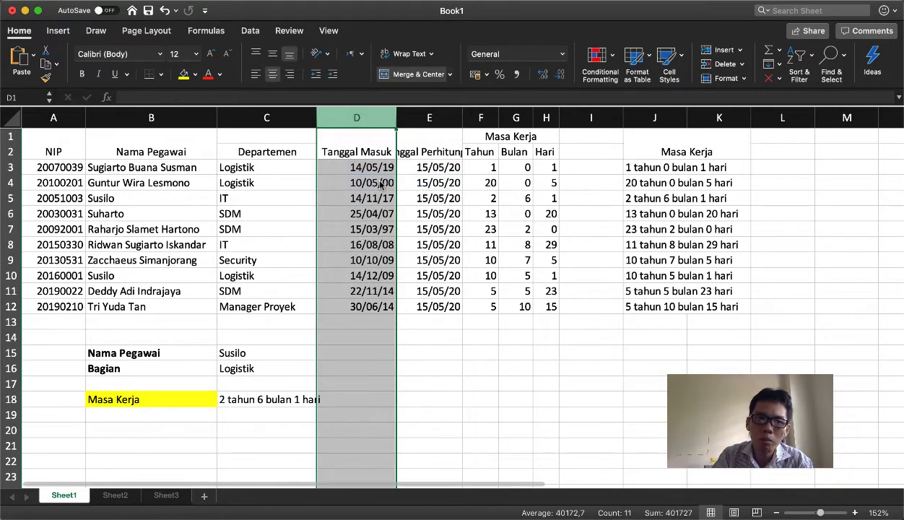
key(Down)
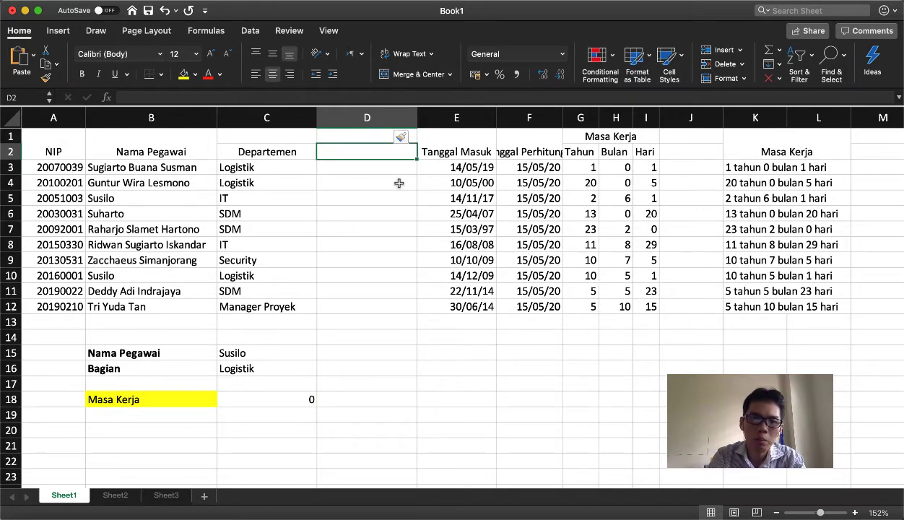
text(Kolom ba)
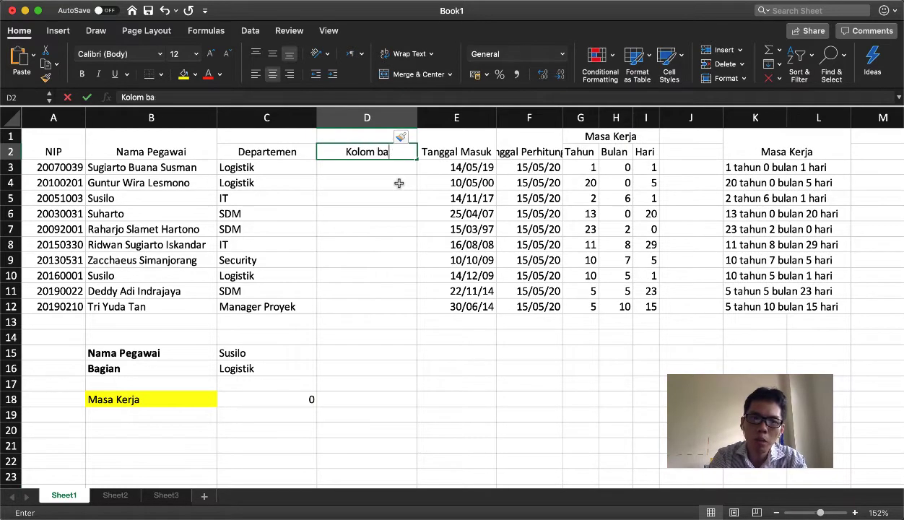
text(ntuan)
key(Return)
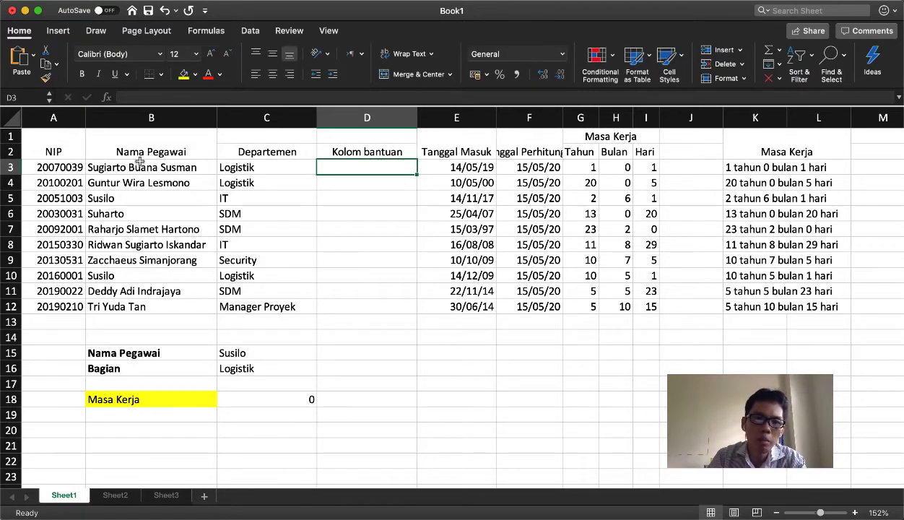
key(Left)
key(Down)
key(Up)
key(Left)
key(Right)
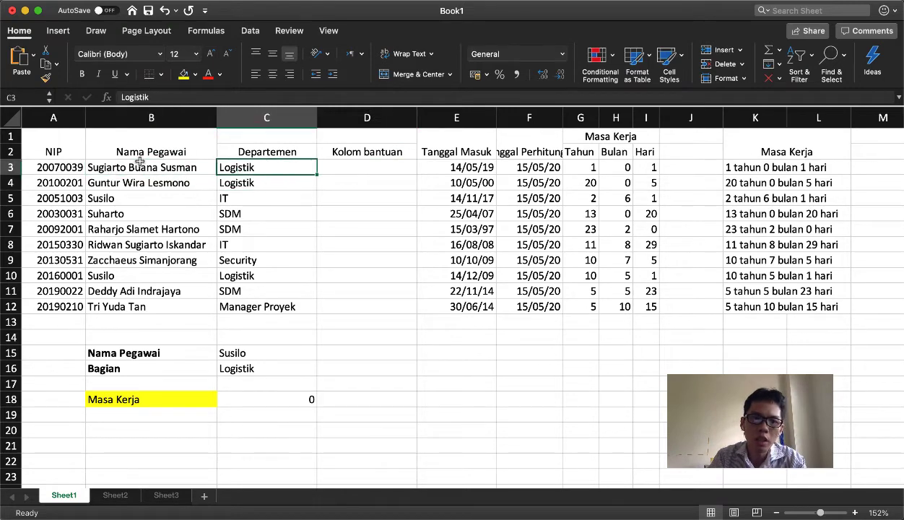
key(Right)
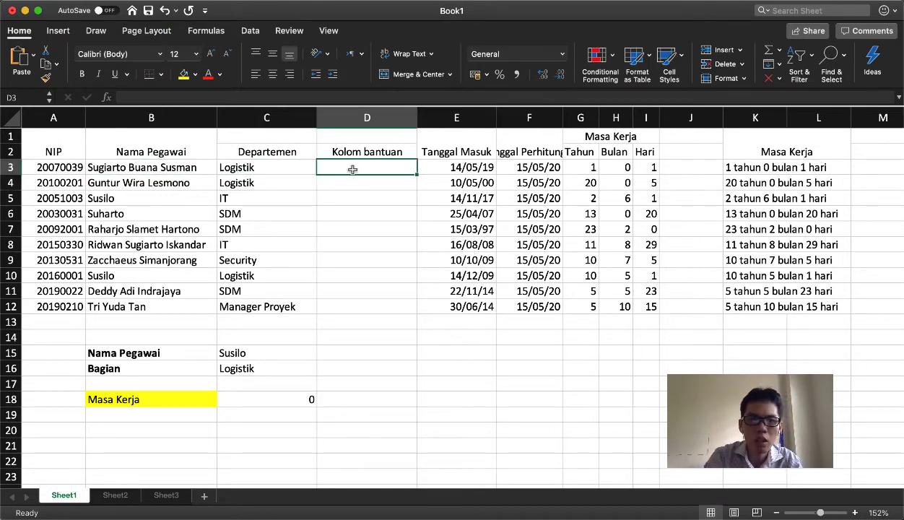
Step: Enter =CONCATENATE(B3;C3) in cell D3 and widen column D to fit the combined text
text(=CO)
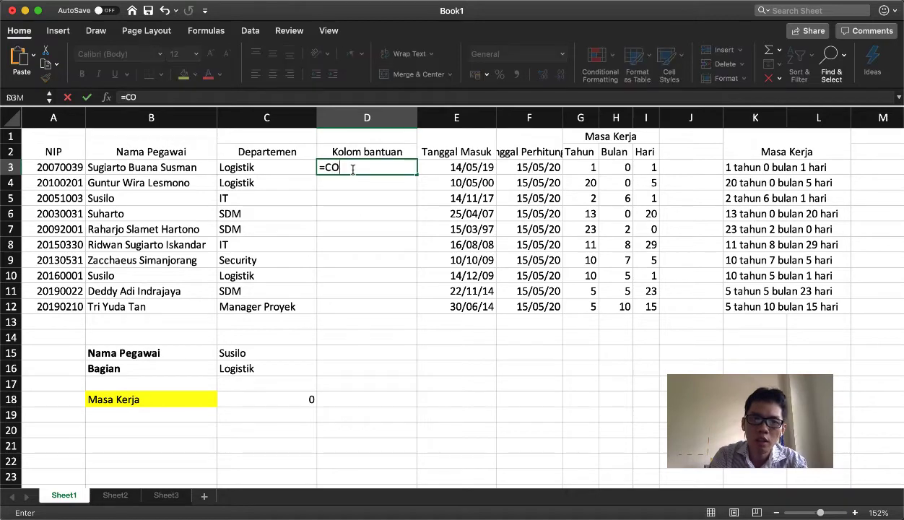
text(NCATENATE)
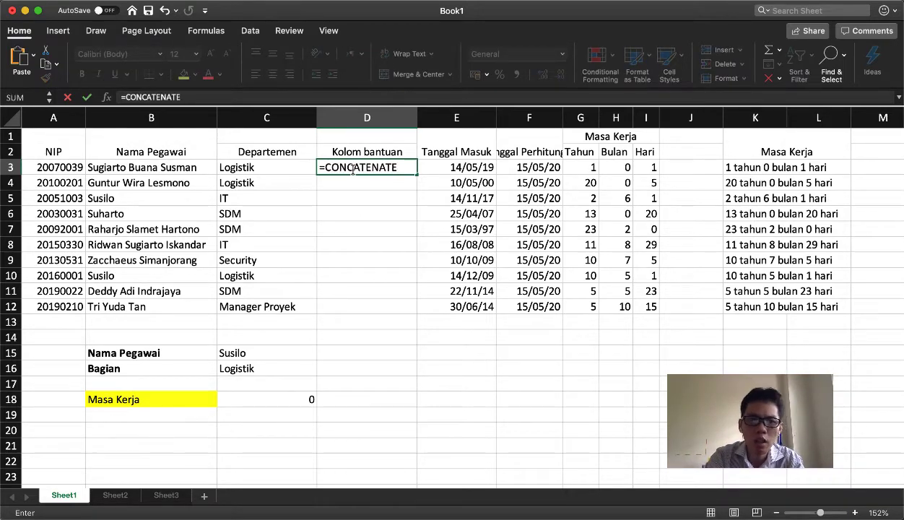
text(()
key(Left)
key(Left)
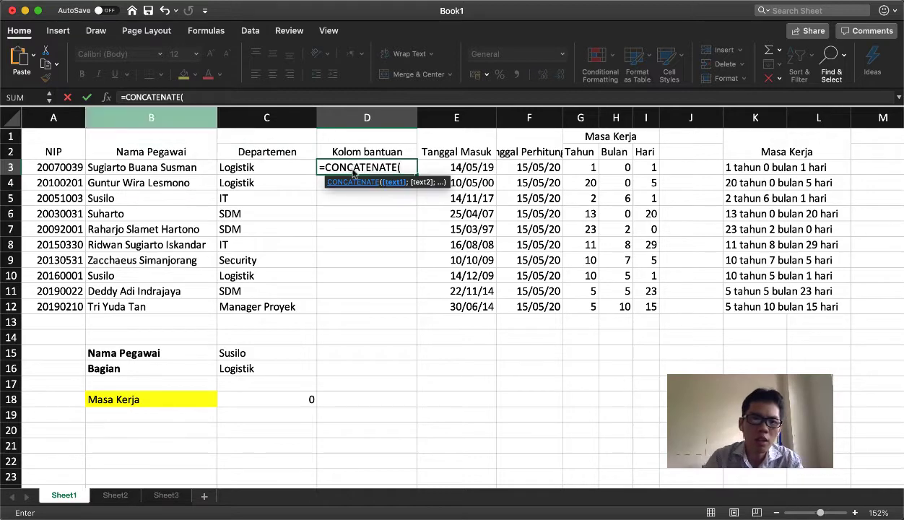
text(;)
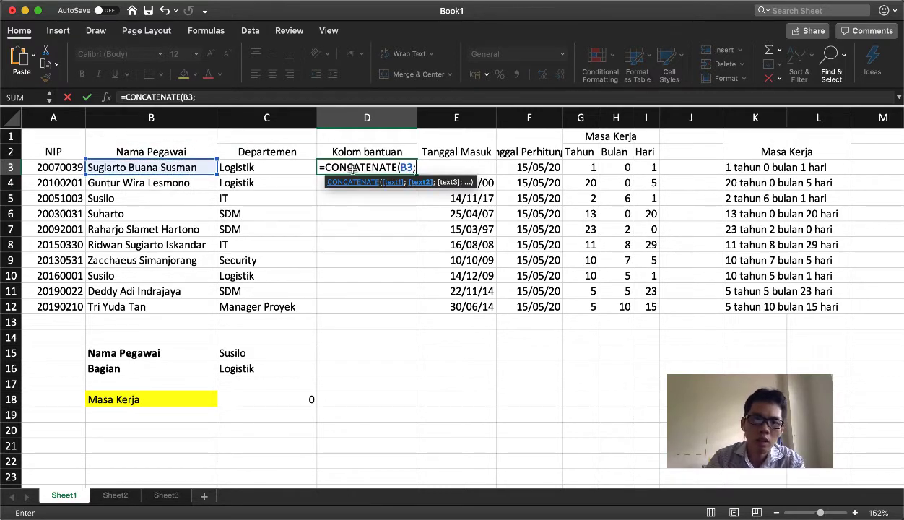
key(Left)
text())
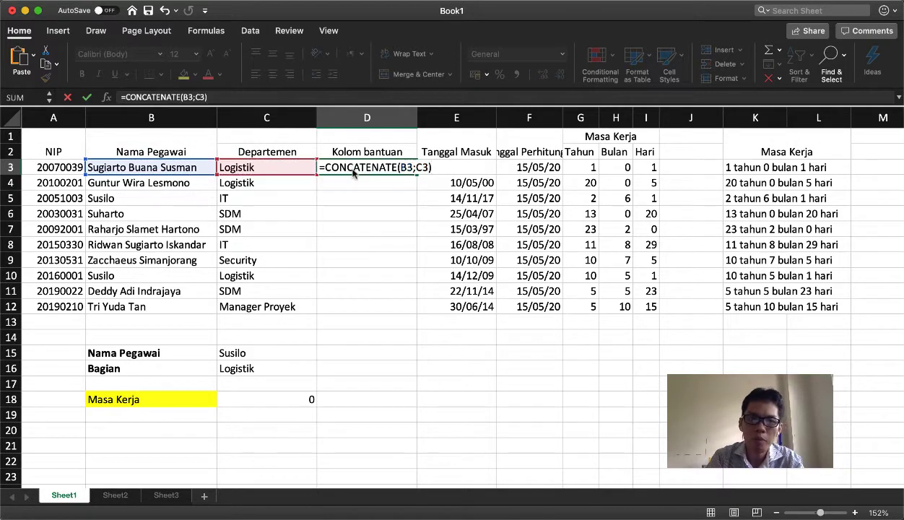
key(Return)
click(352, 168)
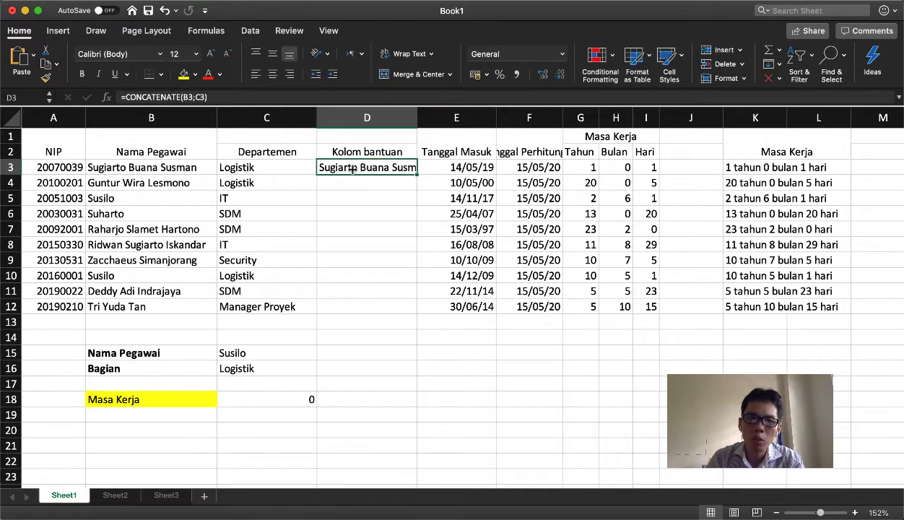
drag(417, 118, 483, 118)
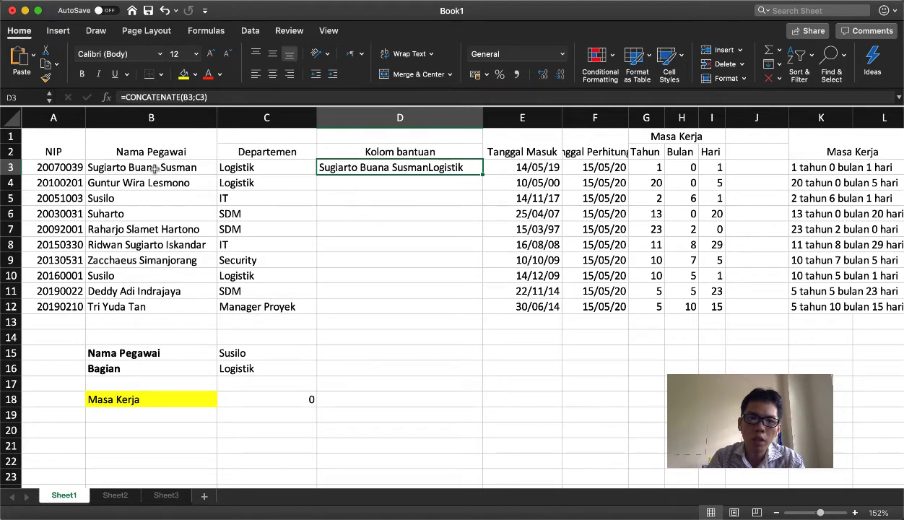
Step: Copy the Kolom bantuan formula from D3 to D4:D12
click(418, 182)
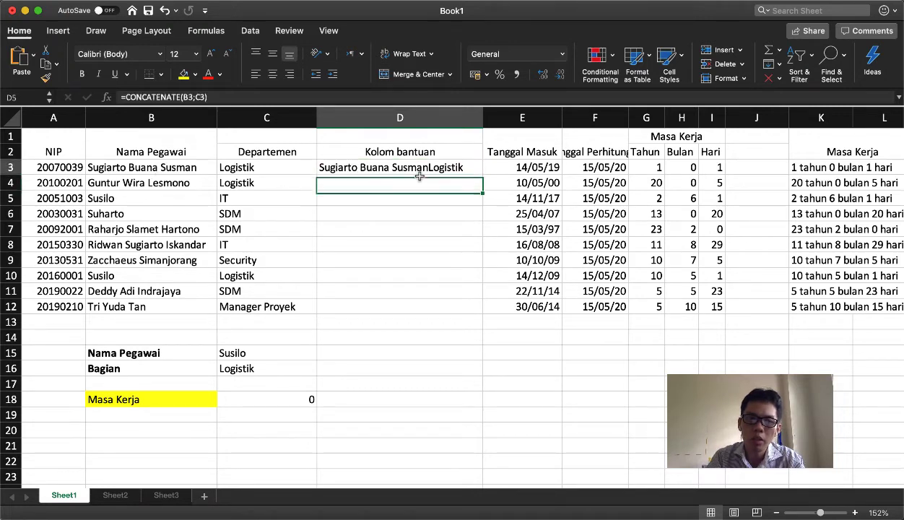
key(Up)
key(super+c)
key(Down)
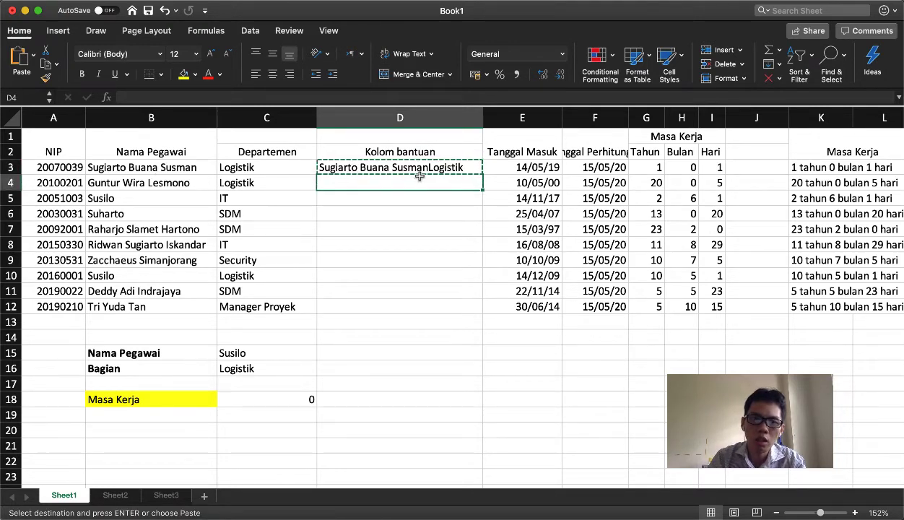
key(shift+Down)
key(shift+Down)
key(shift+Down)
key(shift+Down)
key(shift+Down)
key(shift+Down)
key(shift+Down)
key(shift+Down)
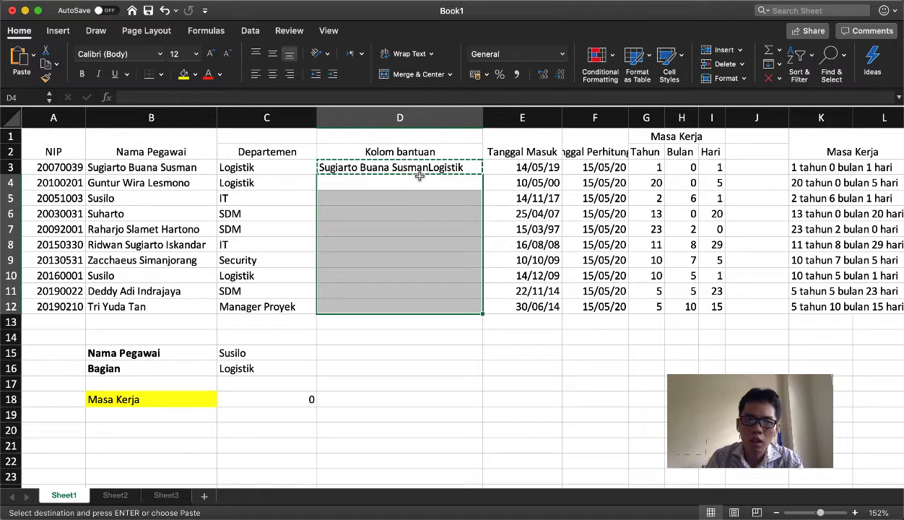
key(Return)
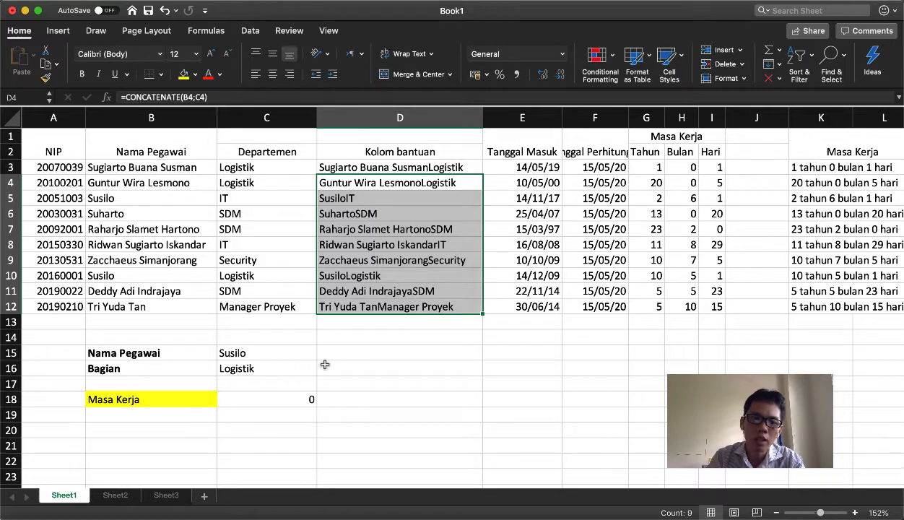
Step: Replace the content of C18 with a new VLOOKUP formula that uses CONCATENATE(C15;C16) as its lookup value
click(302, 397)
text(VL)
key(BackSpace)
key(BackSpace)
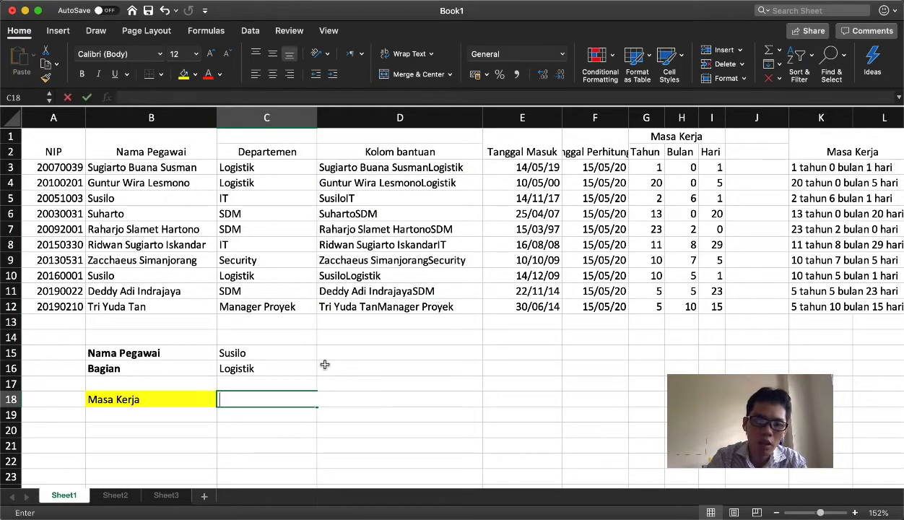
text(=VLOOKUP(=)
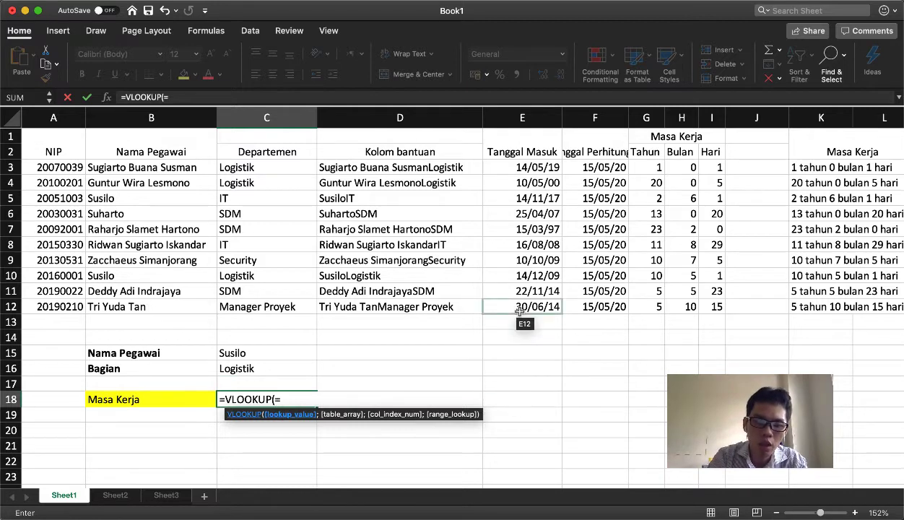
key(BackSpace)
text(CONCA)
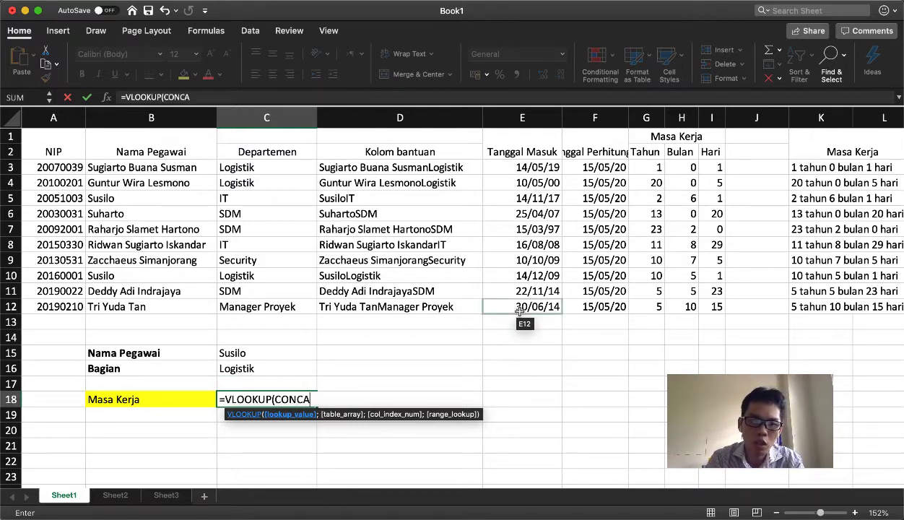
text(TENATE()
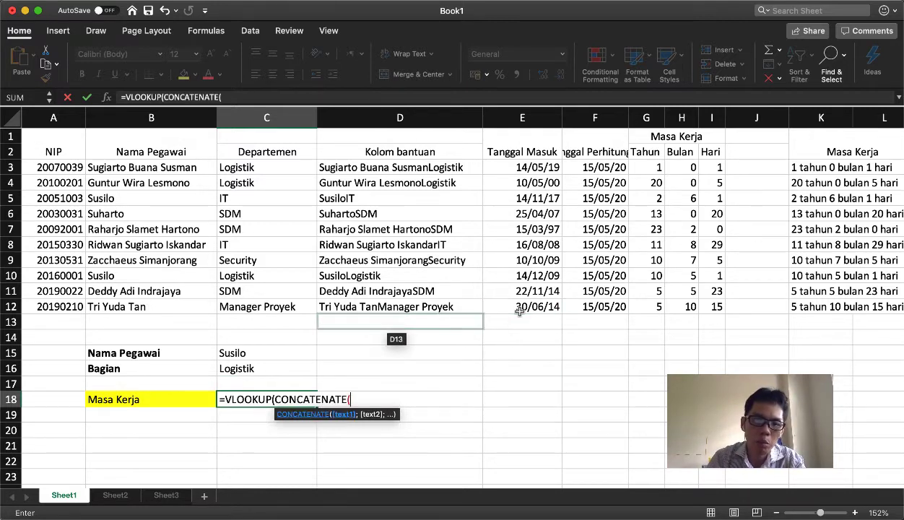
click(249, 353)
text(;)
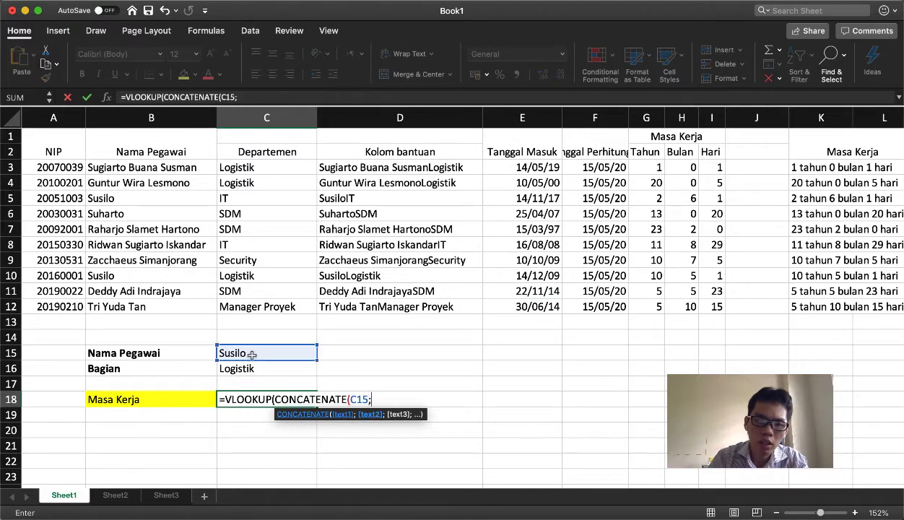
key(Up)
key(Up)
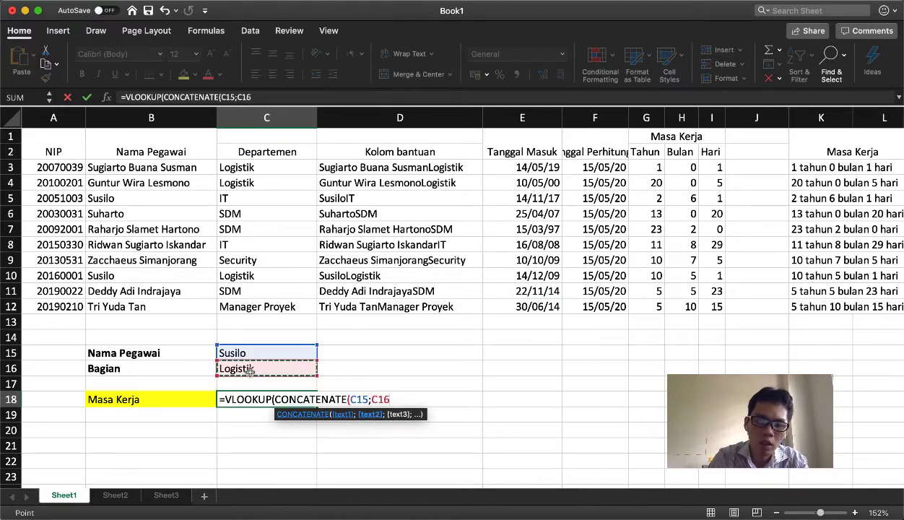
text();)
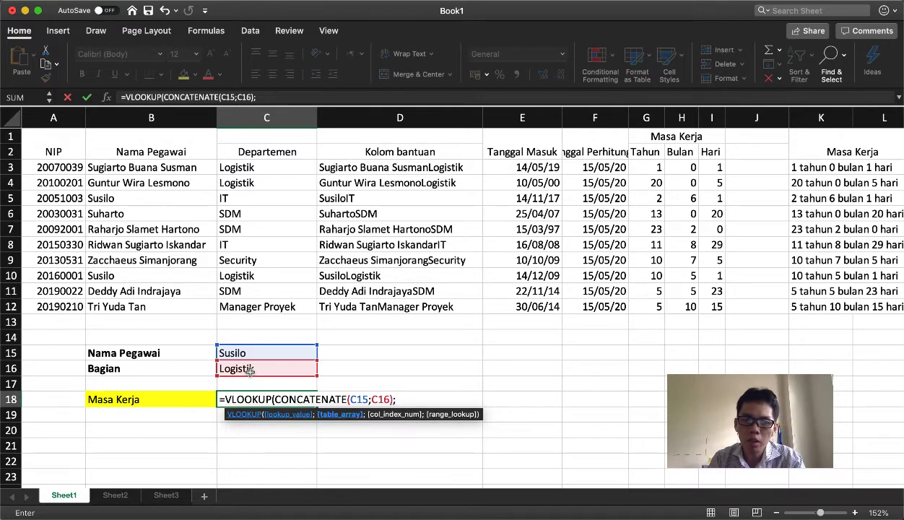
Step: Complete the C18 VLOOKUP with table D3:K12, column index 8 and FALSE, and compare its result with the Masa Kerja in row 10
drag(357, 166, 390, 229)
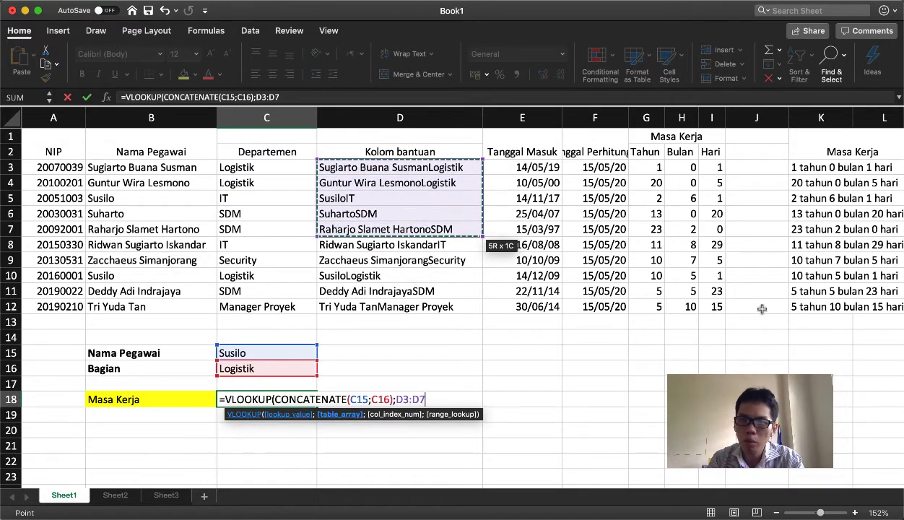
drag(762, 309, 762, 309)
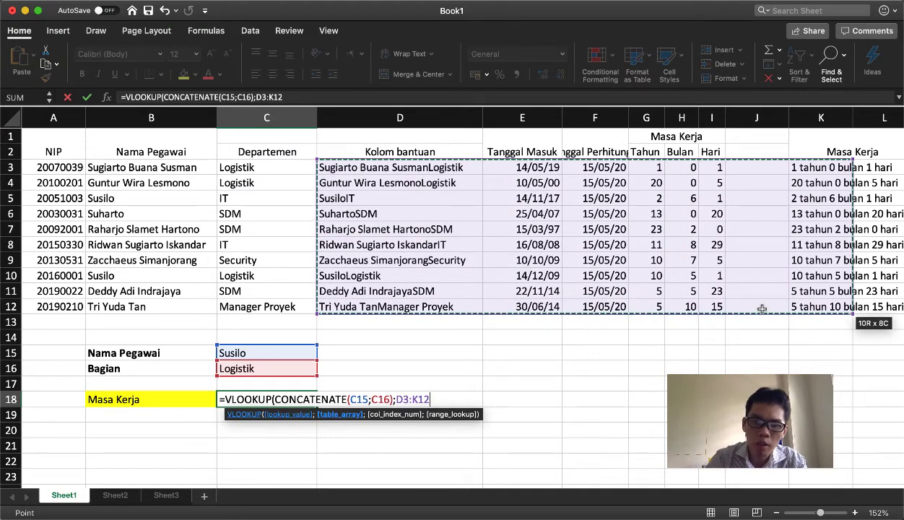
text(;)
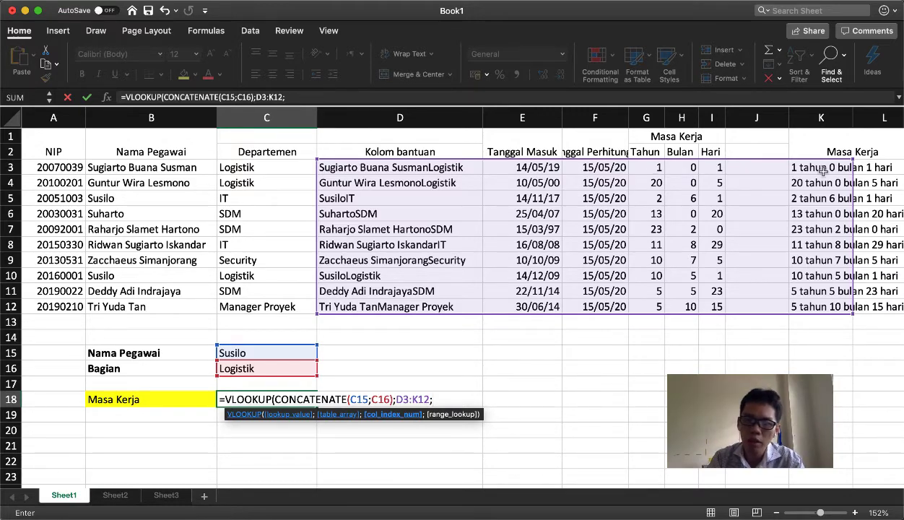
text(8)
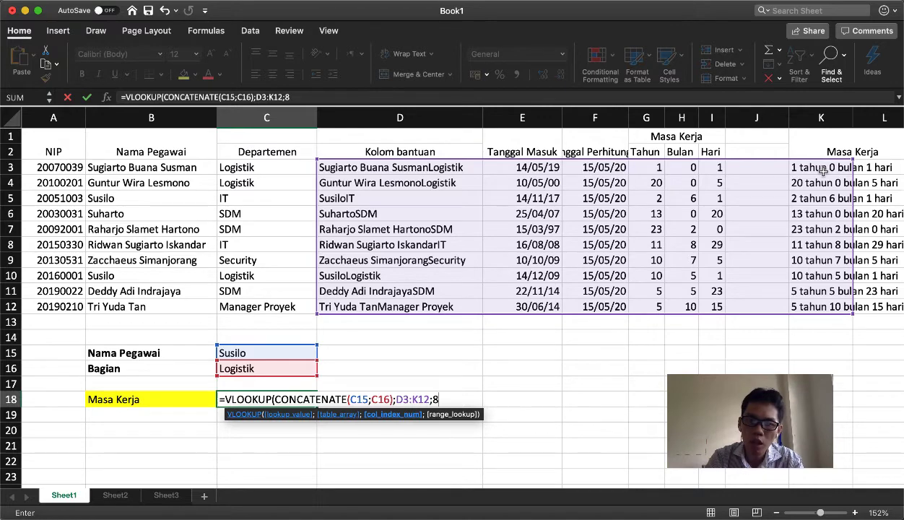
text(;)
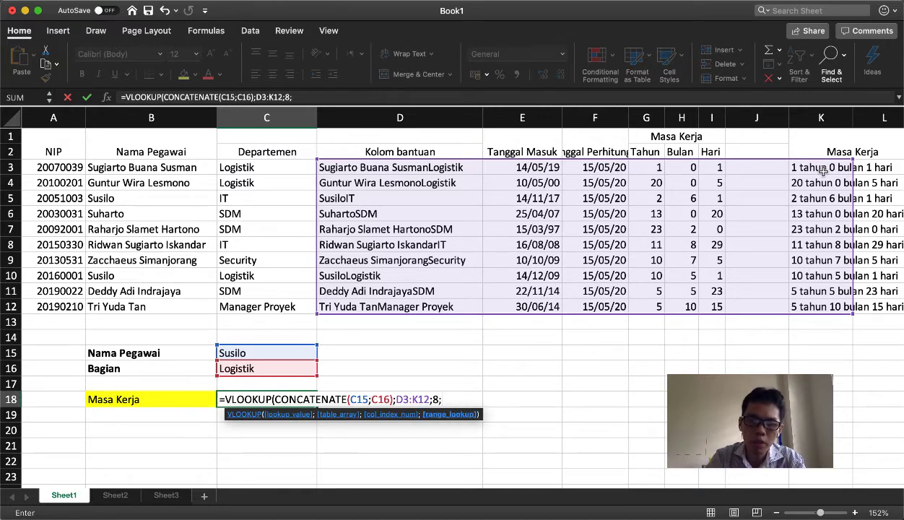
text(FALSE))
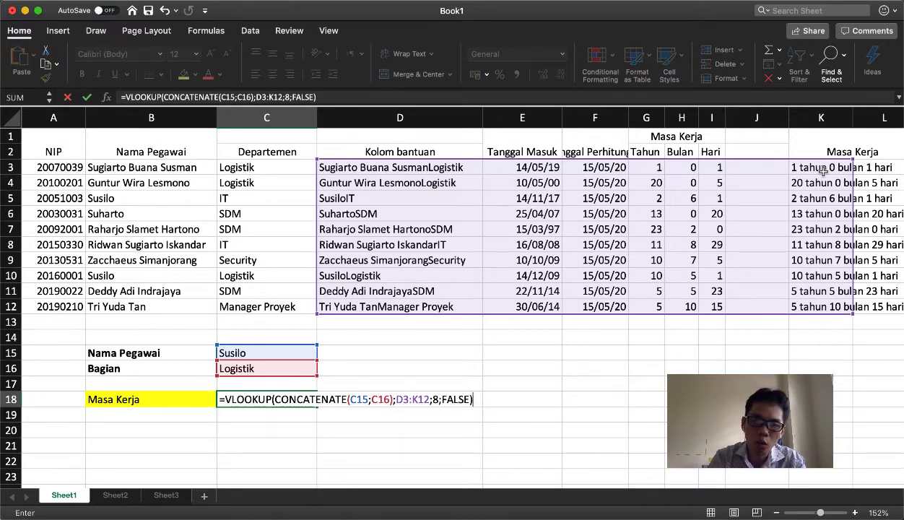
key(Return)
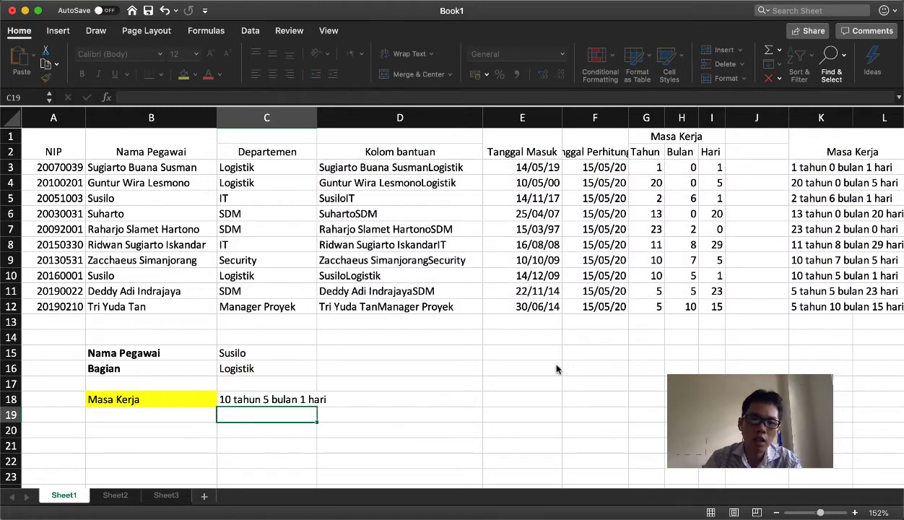
click(256, 276)
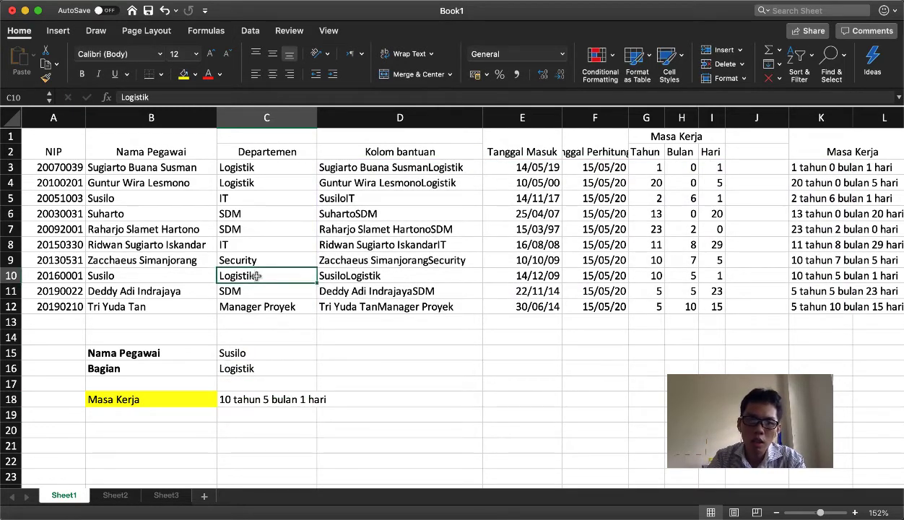
click(814, 275)
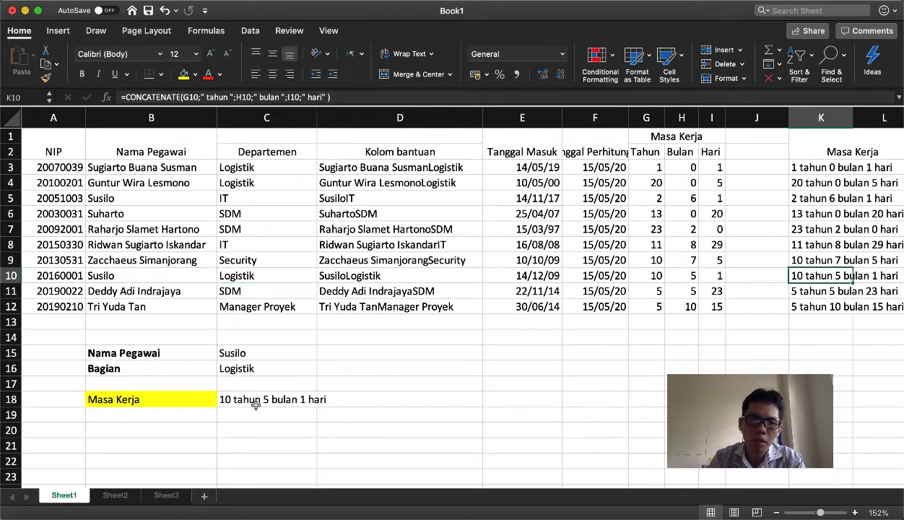
Step: Change the Bagian criterion in C16 to IT
click(246, 372)
text(loI)
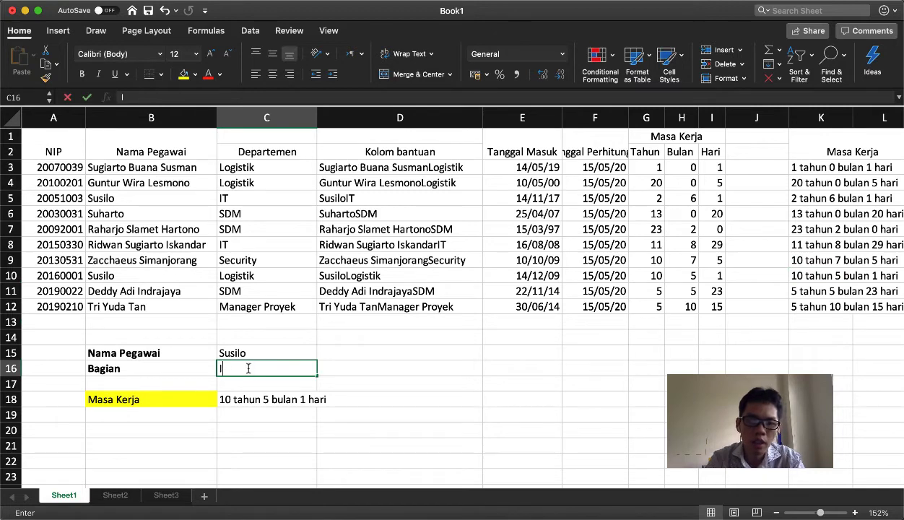
text(T)
key(Return)
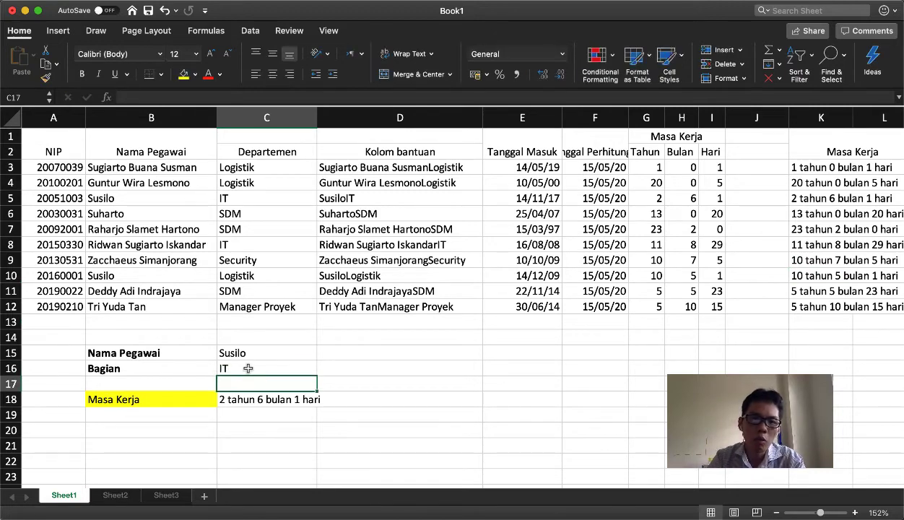
Step: Compare the Departemen and Masa Kerja in row 5 with the lookup result in C18
key(Up)
key(Up)
key(Up)
key(Up)
key(Up)
key(Up)
key(Up)
key(Up)
key(Up)
key(Up)
key(Up)
key(Up)
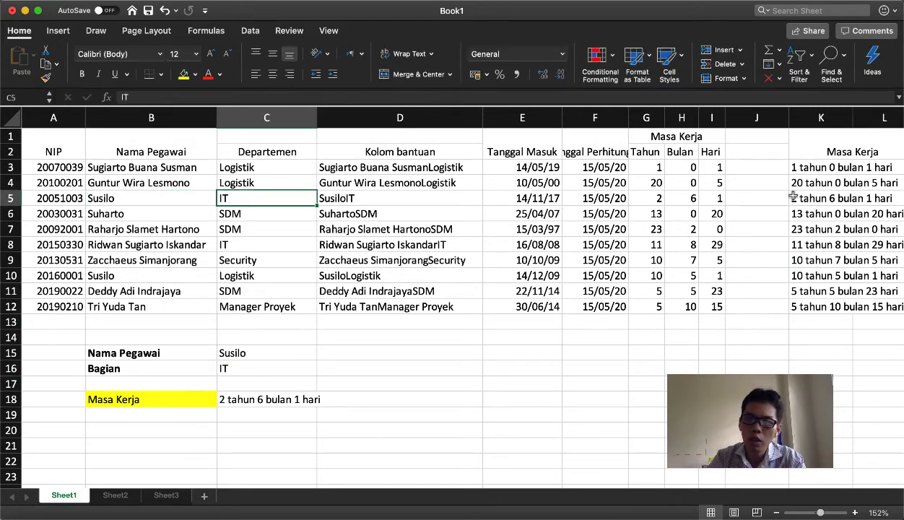
click(793, 197)
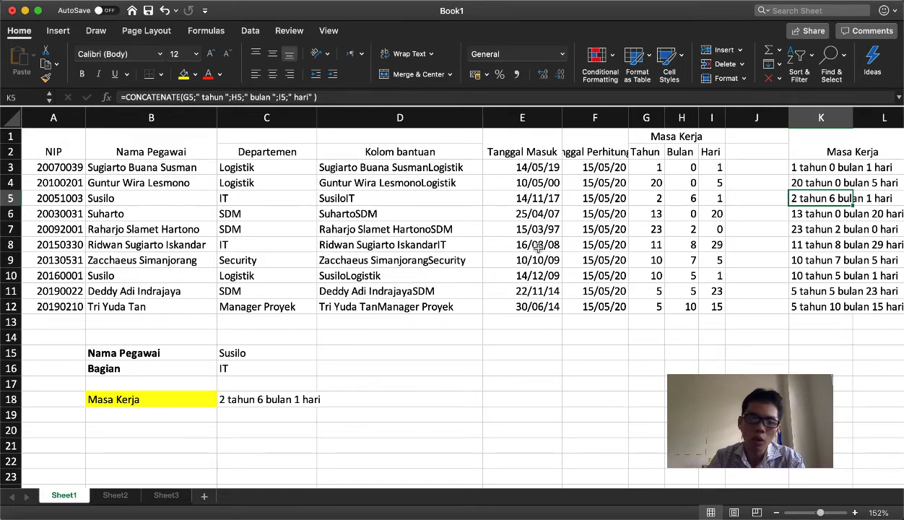
click(237, 400)
Step: Test the lookup with the Bagian criterion in C16 set to SDM, and undo that change
click(294, 371)
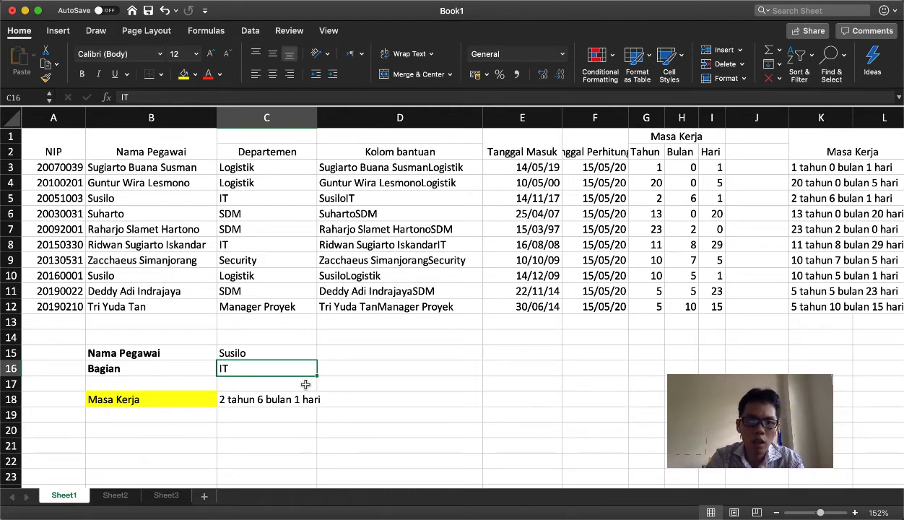
text(SDM)
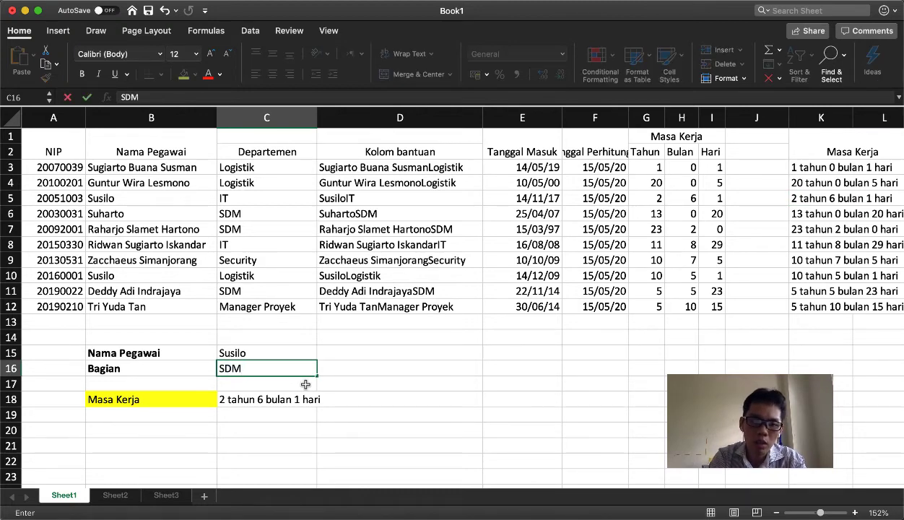
key(Return)
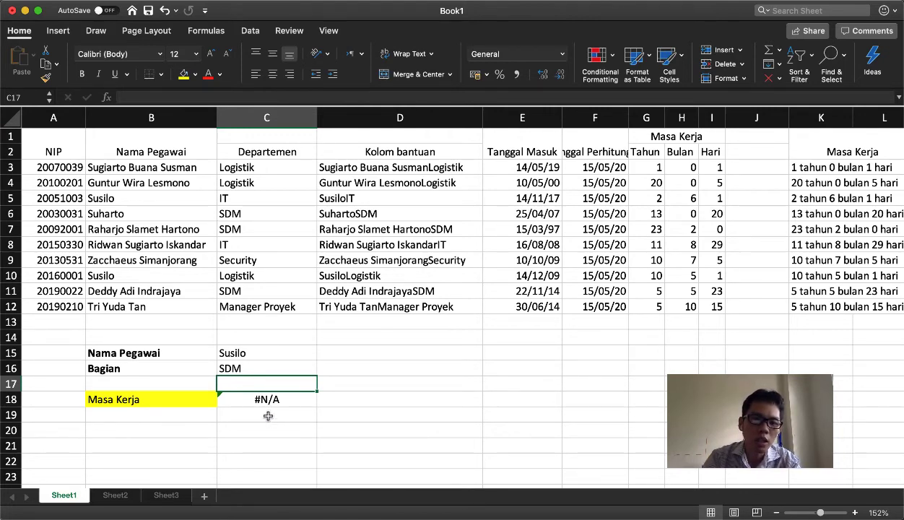
key(super+z)
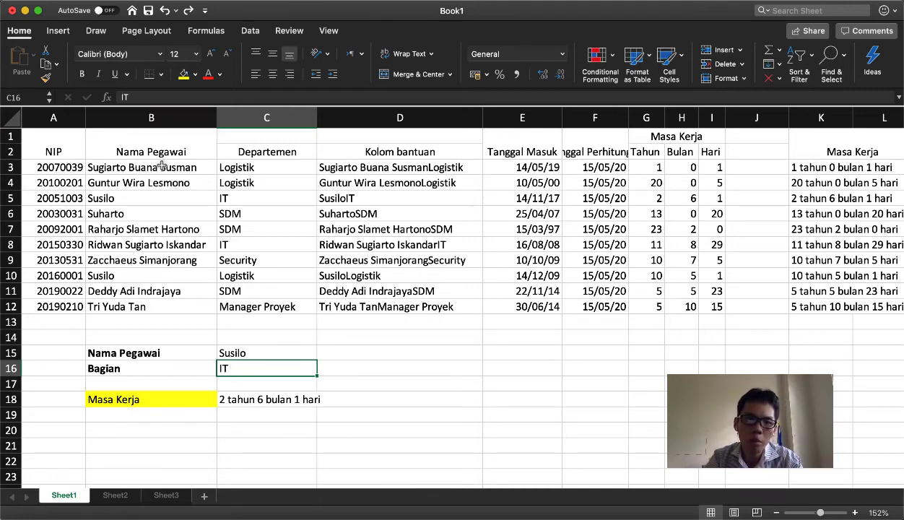
Step: Try to replace the CONCATENATE formula in helper cell D3 with the entry B3&C3
click(418, 168)
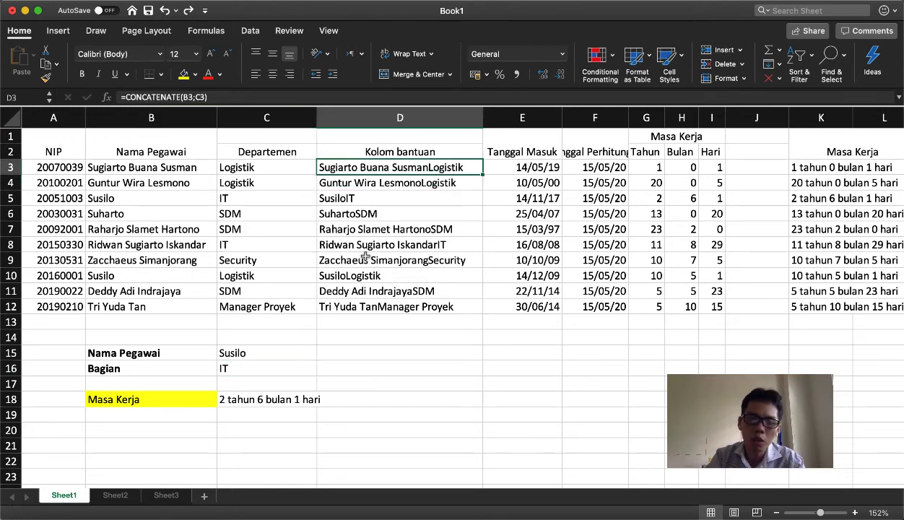
text(B3)
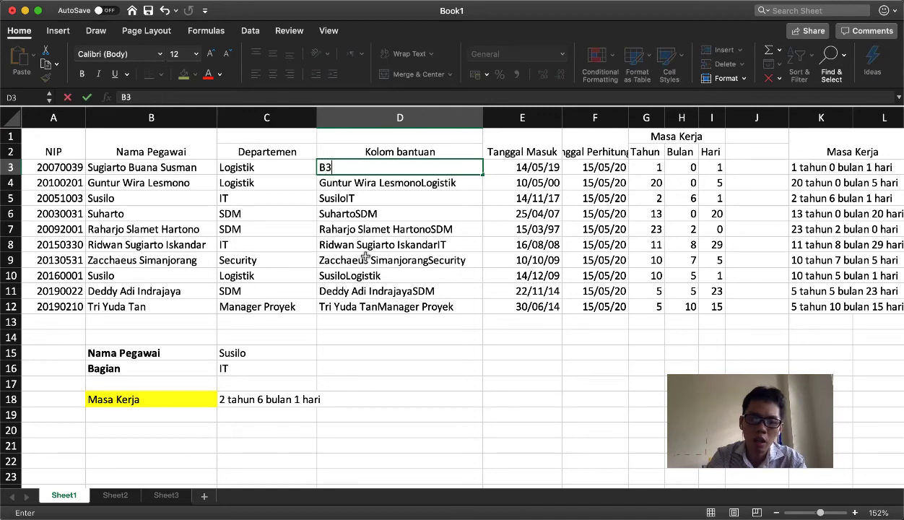
text(&)
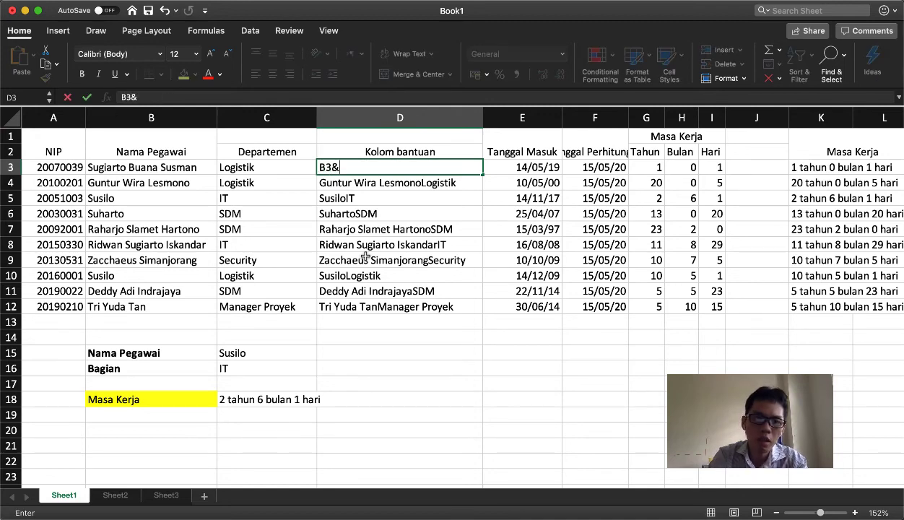
text(C3)
key(Return)
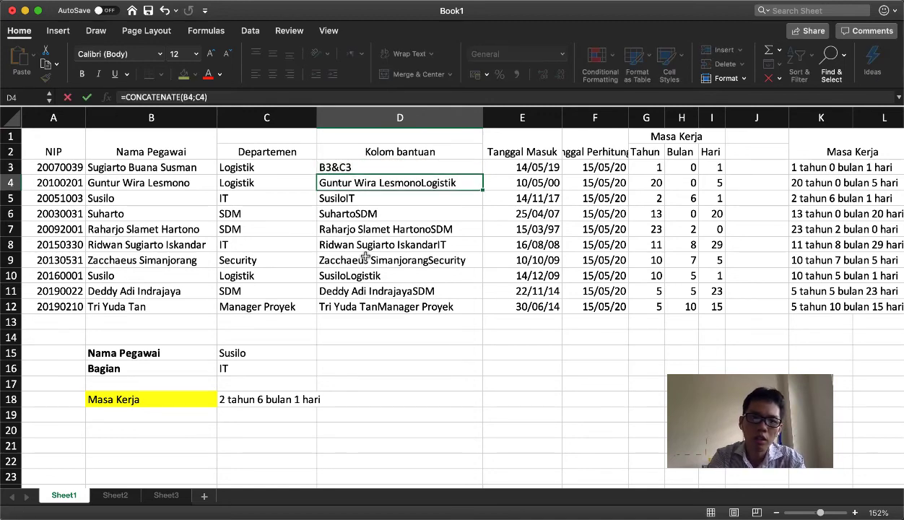
Step: Enter the formula =B3&C3 in helper cell D3 to join the employee name and department with the ampersand operator
key(Up)
text(=B3)
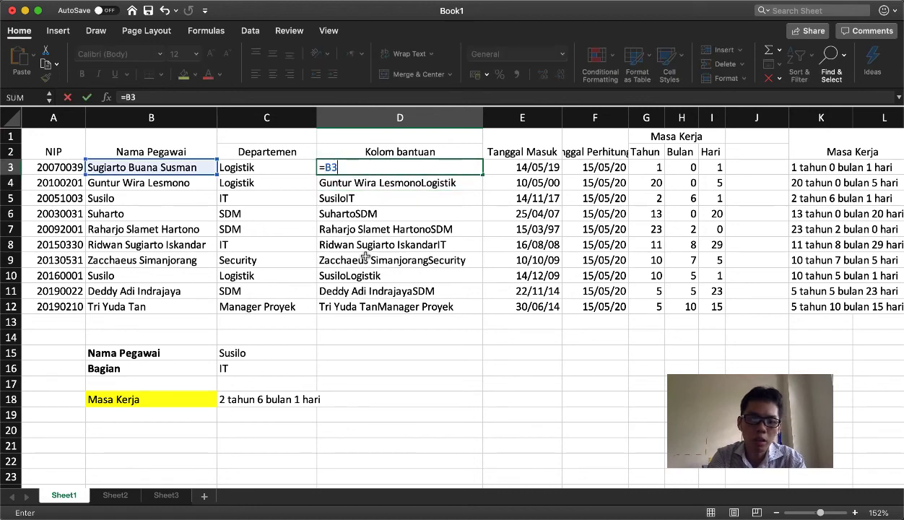
text(&C3)
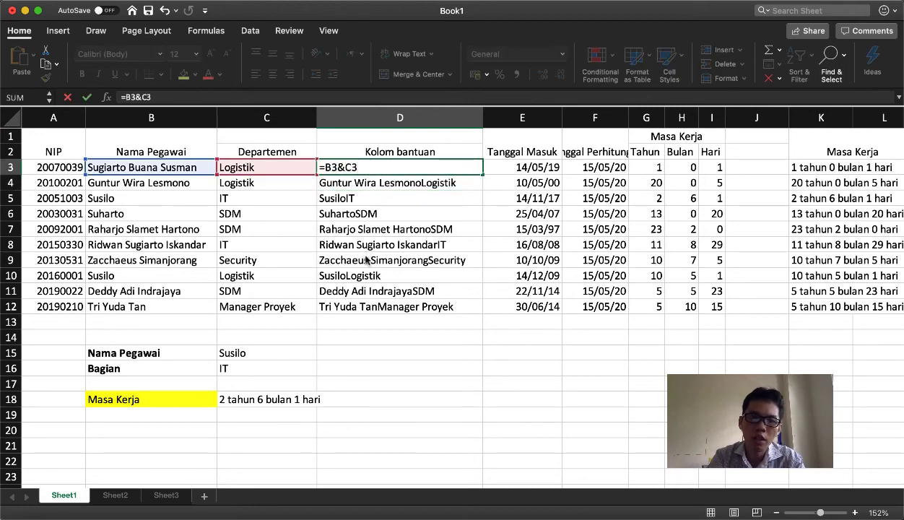
key(Return)
key(Up)
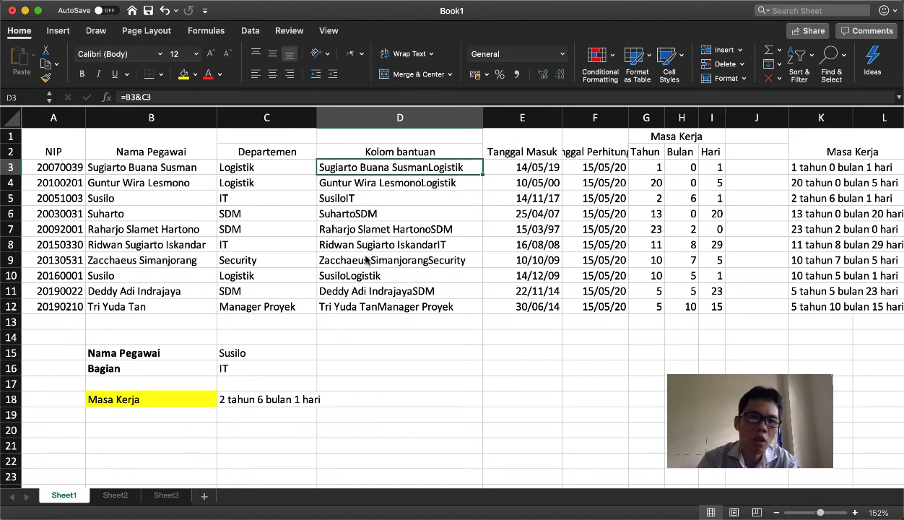